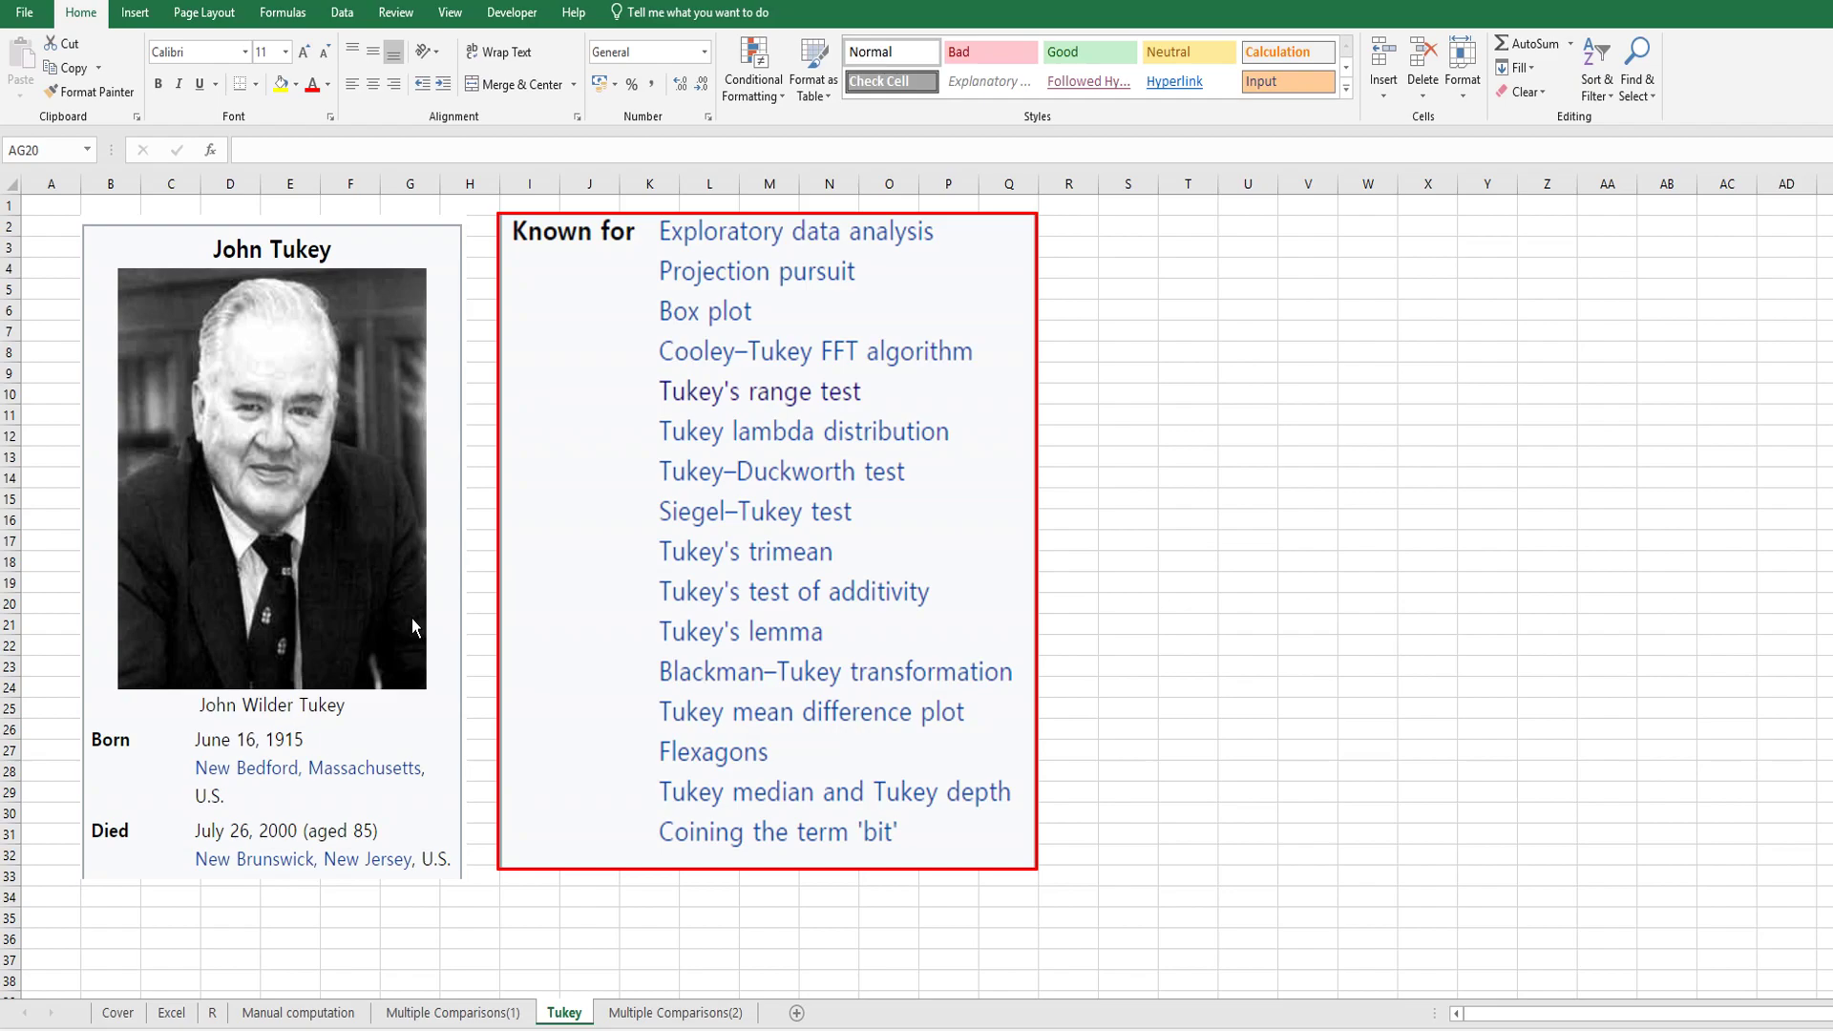
Step: Go to the Multiple Comparisons(2) sheet and briefly enlarge the R output picture to inspect it
left_click(655, 1014)
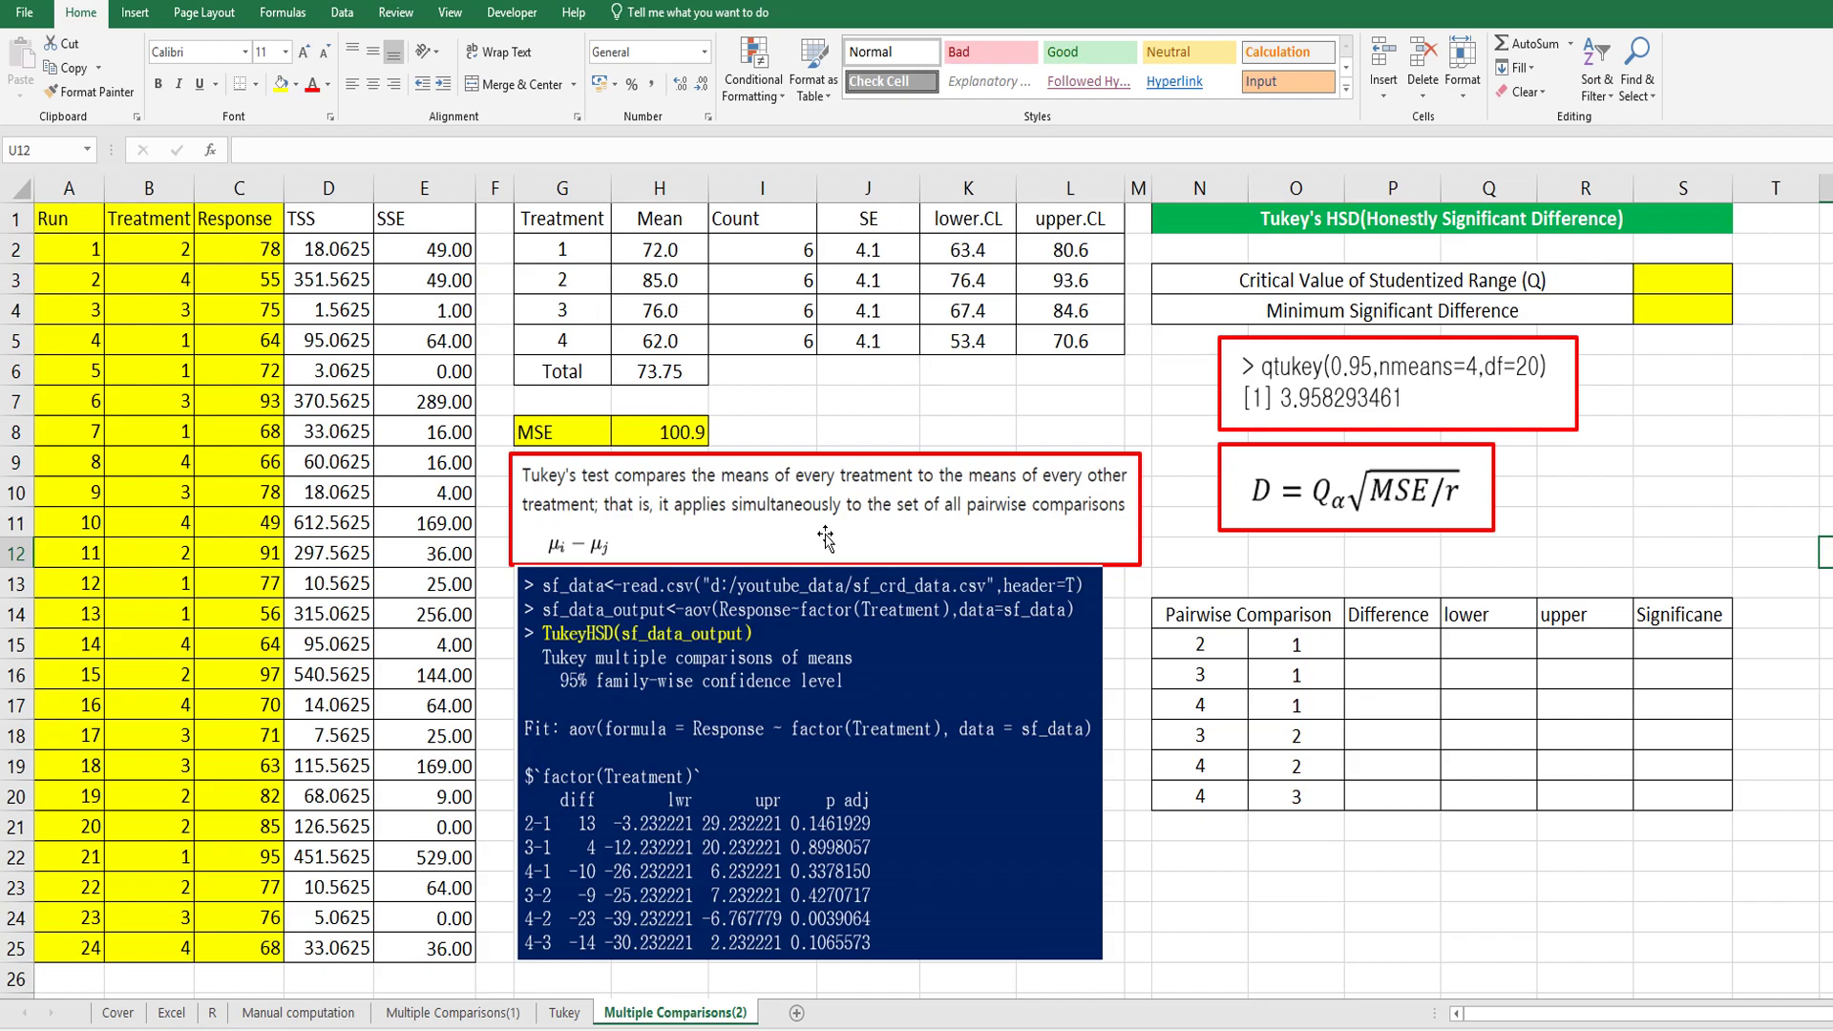
left_click(638, 638)
left_click_drag(519, 570, 224, 370)
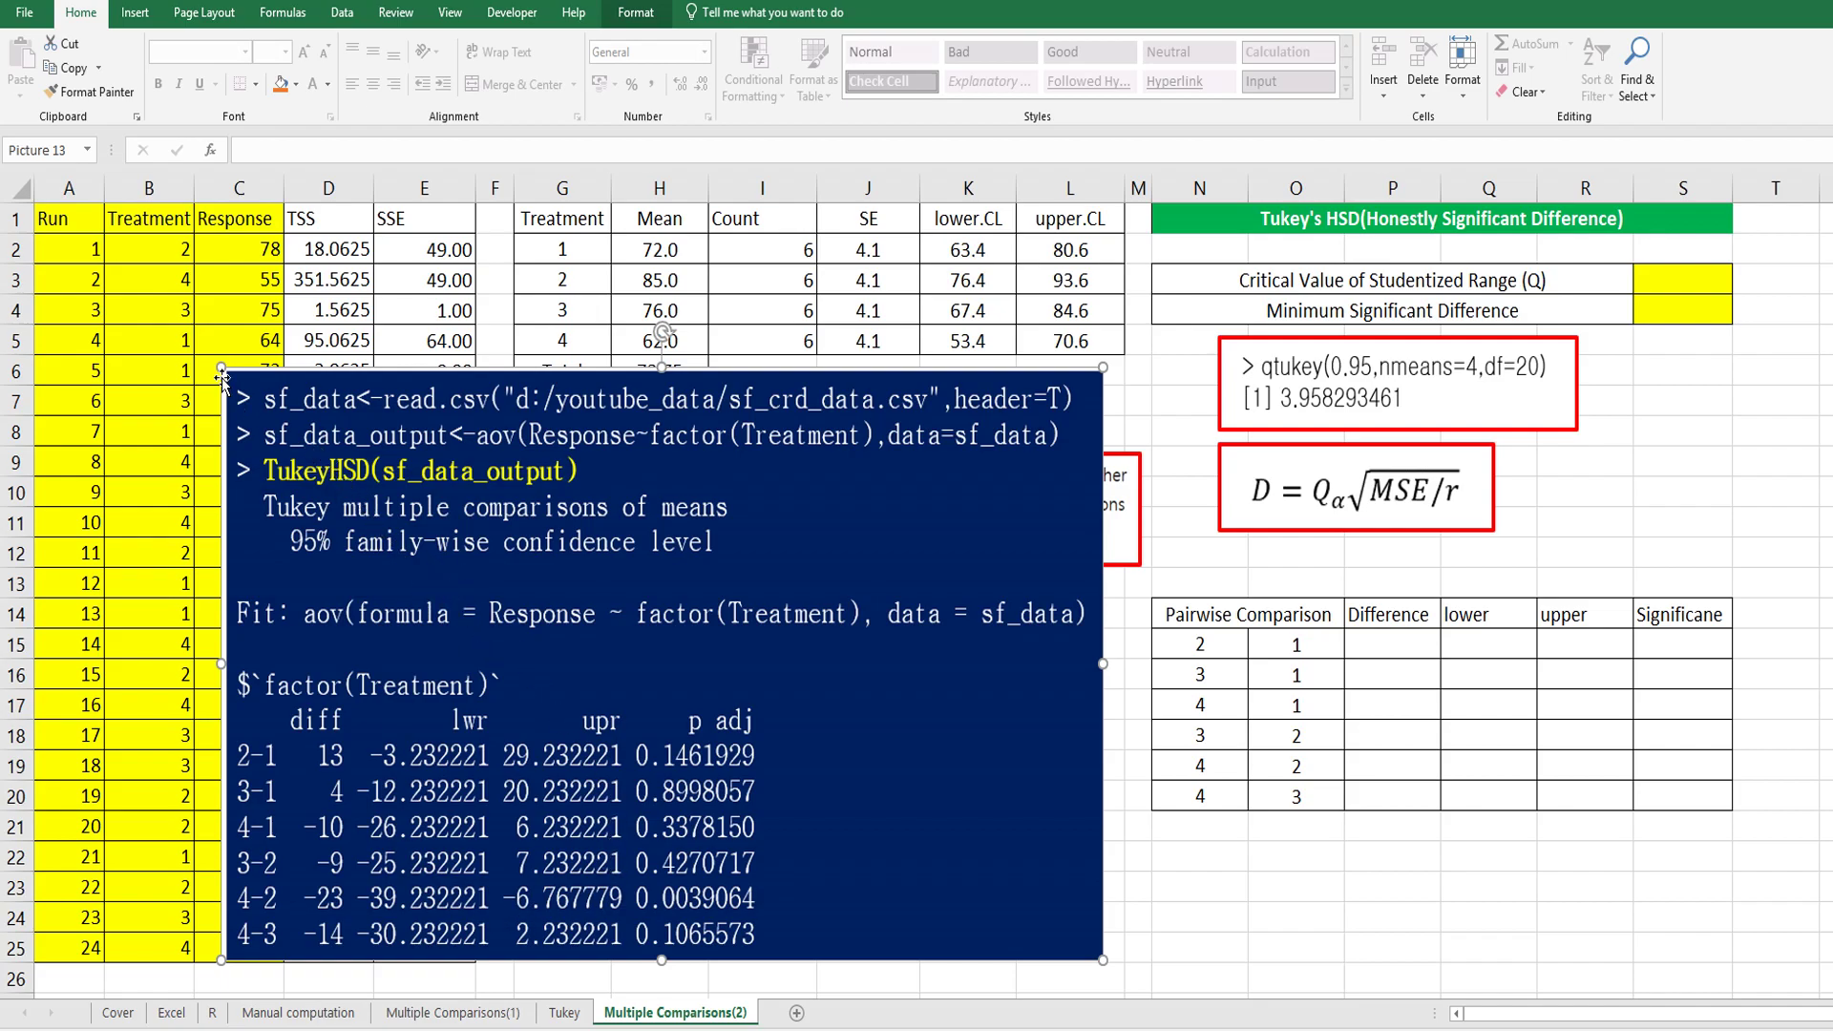
left_click_drag(222, 369, 523, 589)
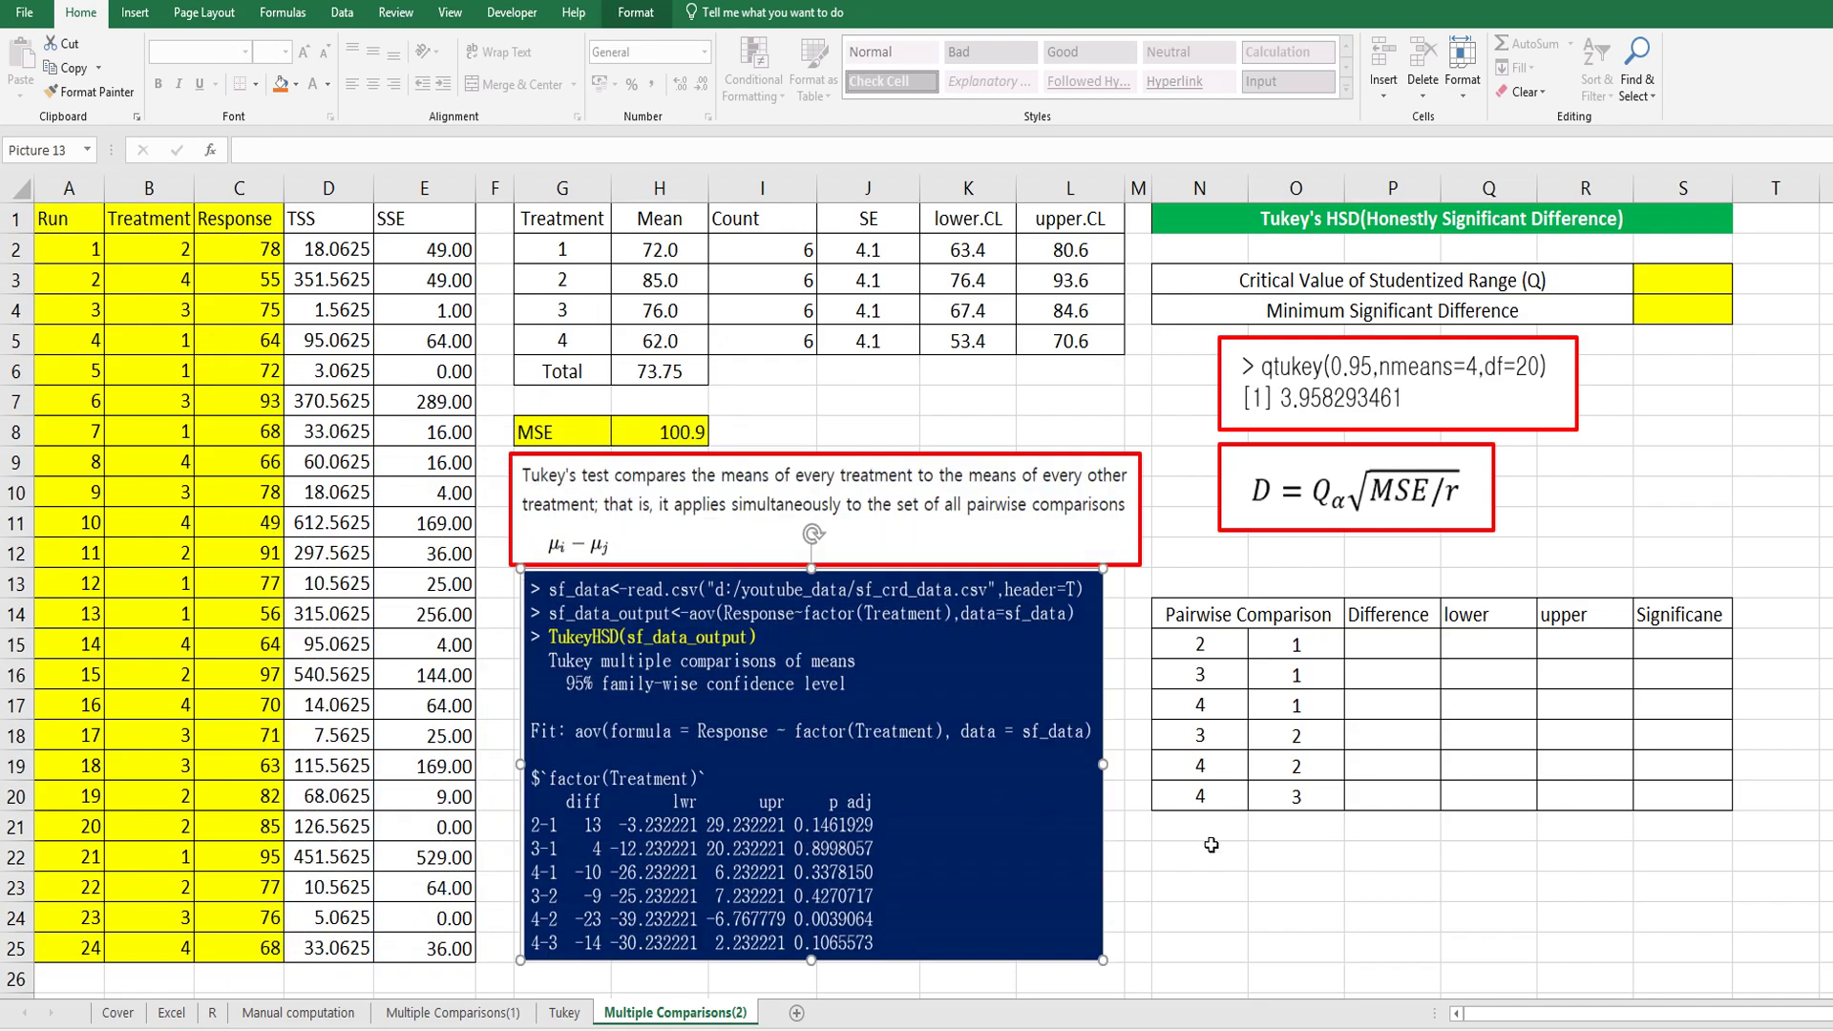
left_click(1290, 855)
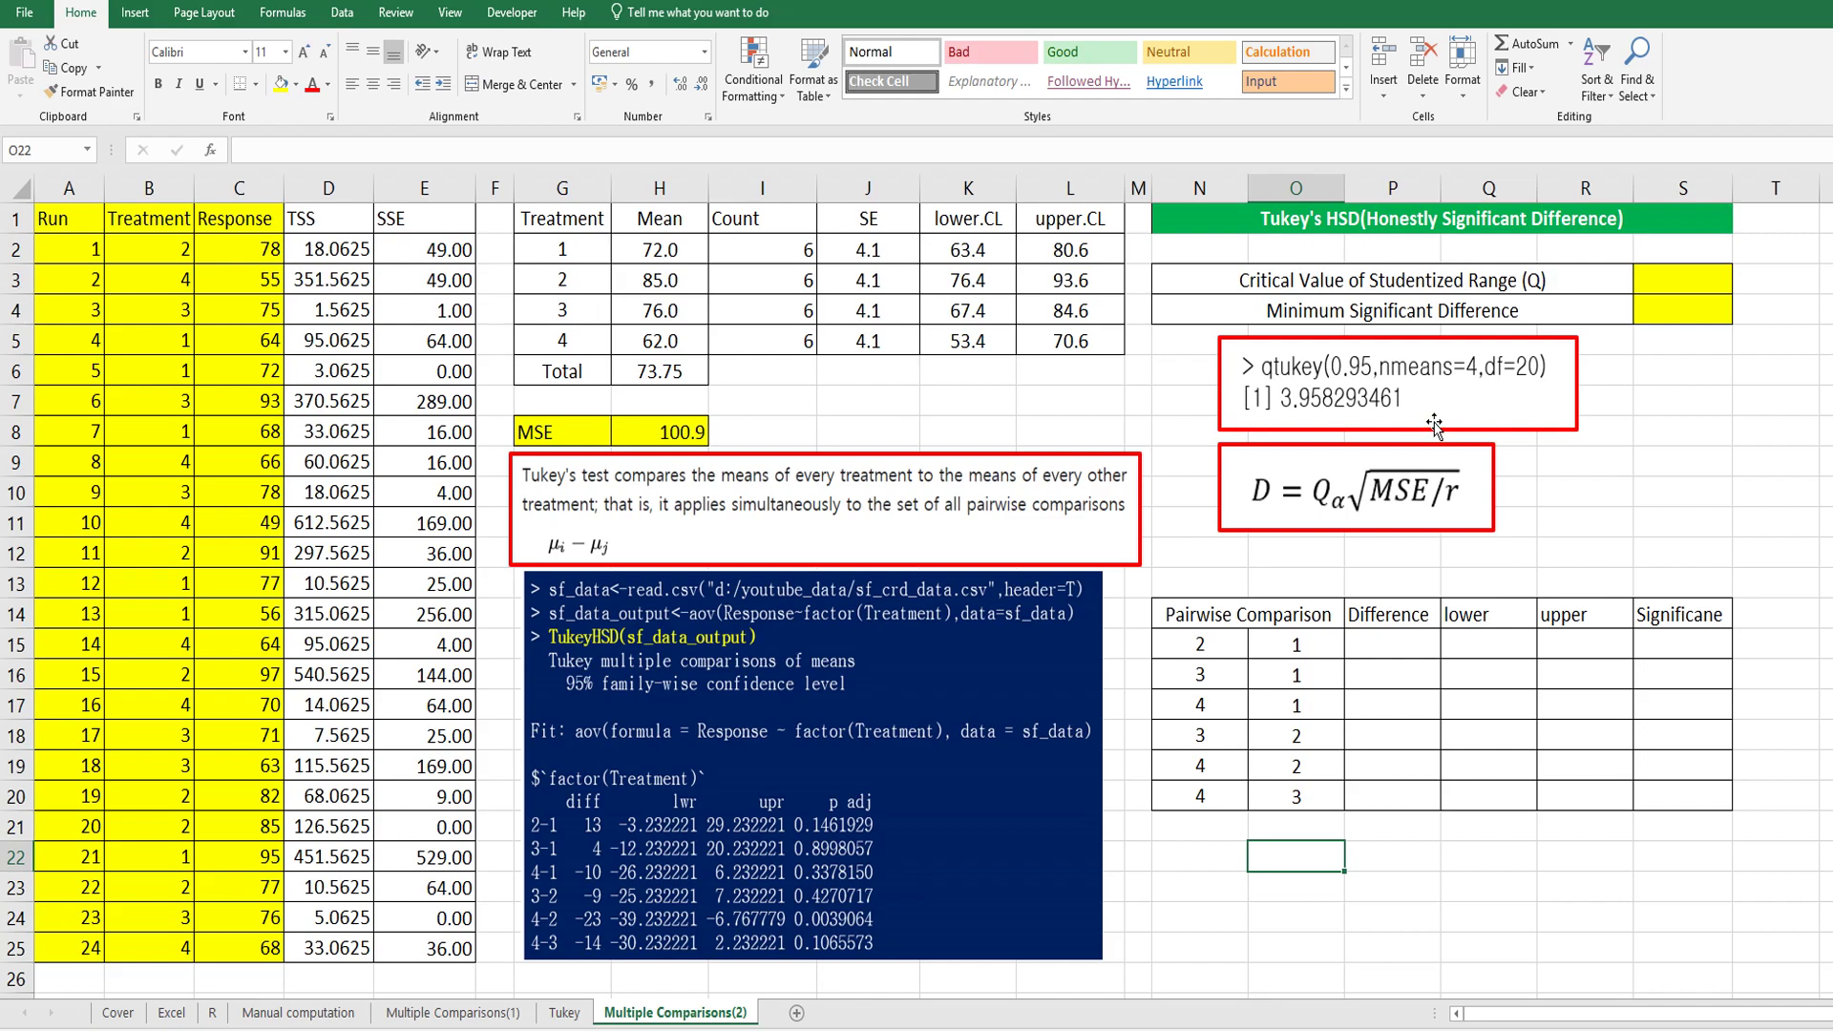
Step: Enter the critical studentized range value 3.958293461 in S3
left_click_drag(1676, 327, 1676, 298)
left_click(1683, 278)
type("3.958293461")
key("Return")
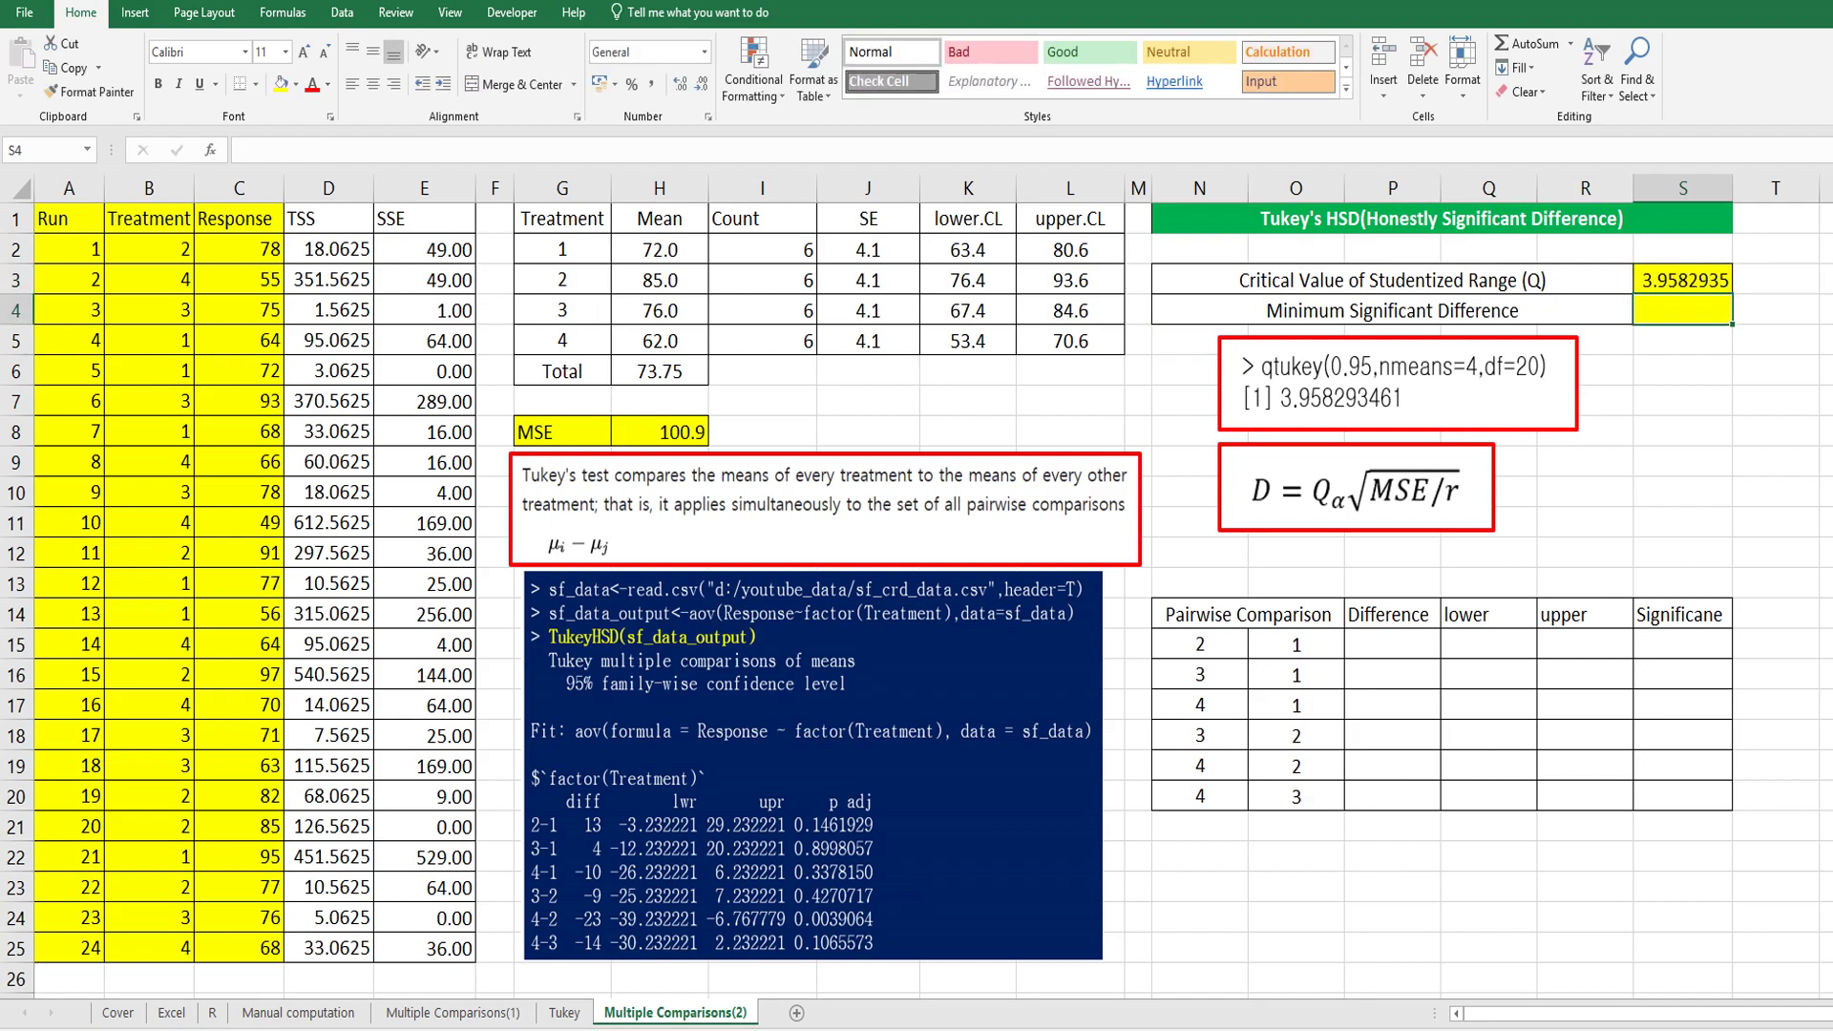
type("=")
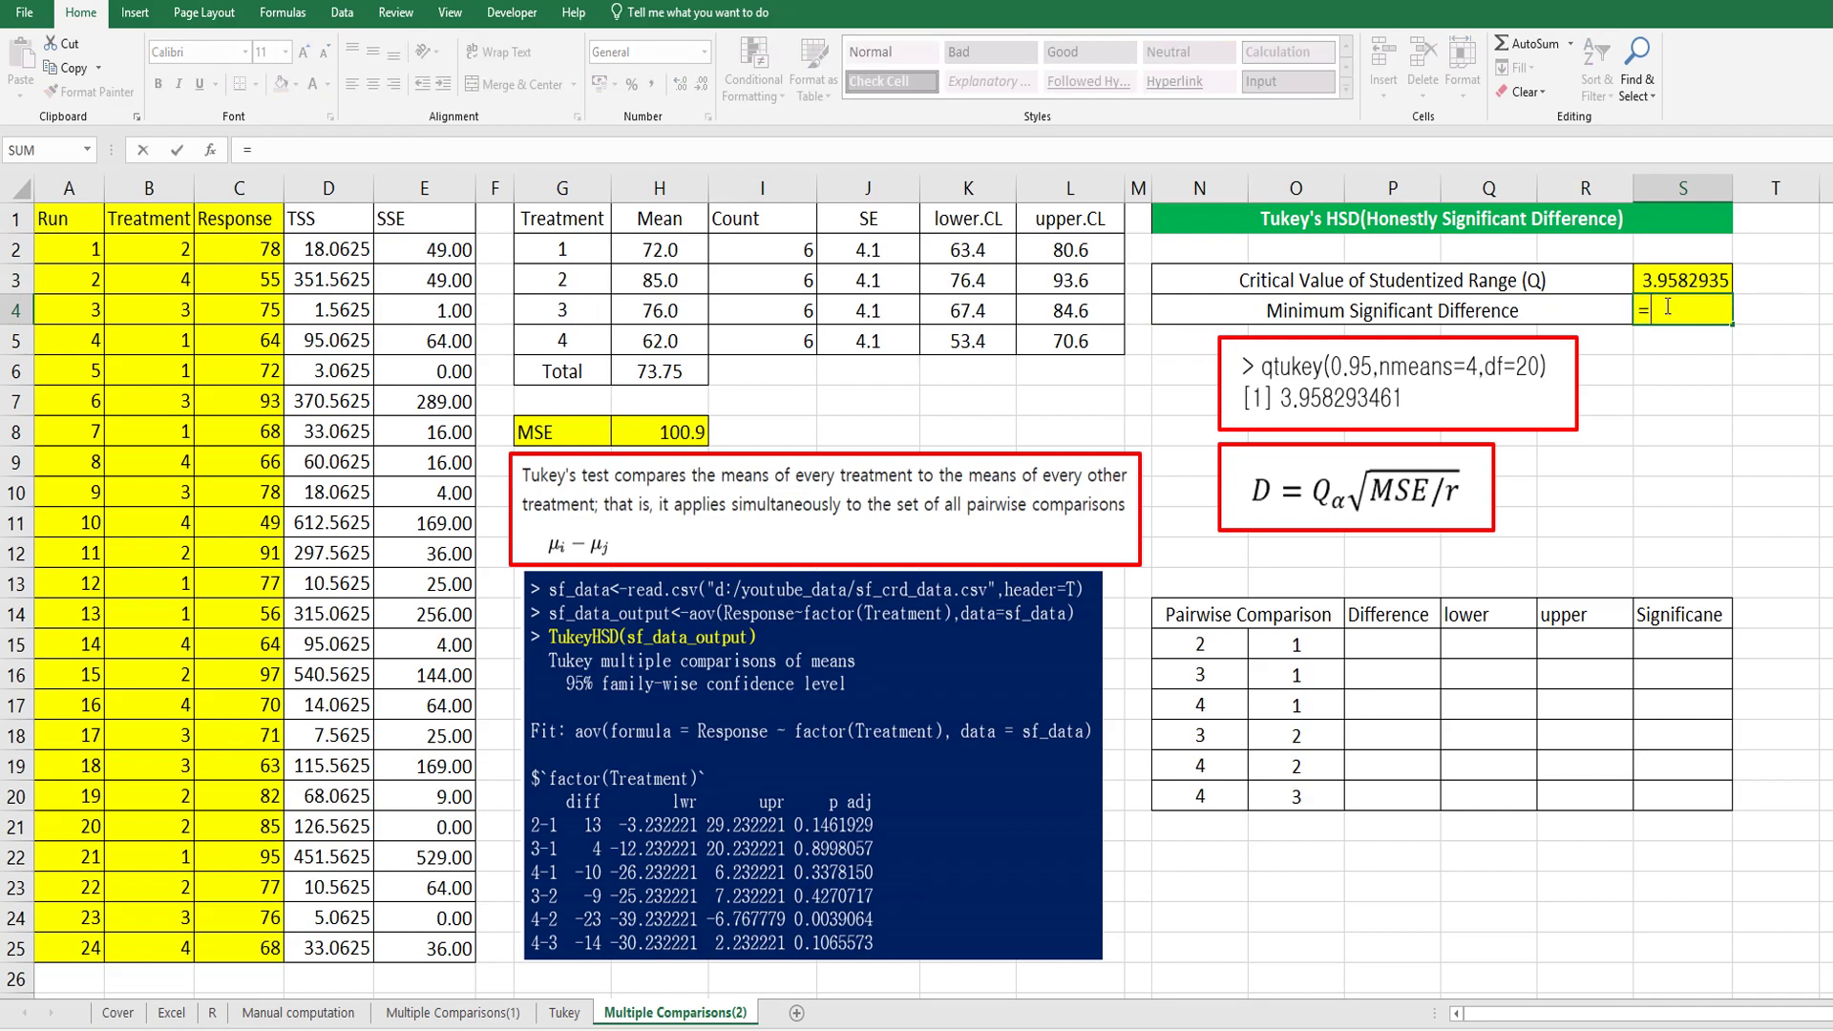
Step: Compute the minimum significant difference in S4 as =S3*sqrt(H8/6), giving 16.232221
left_click(1662, 281)
type("*")
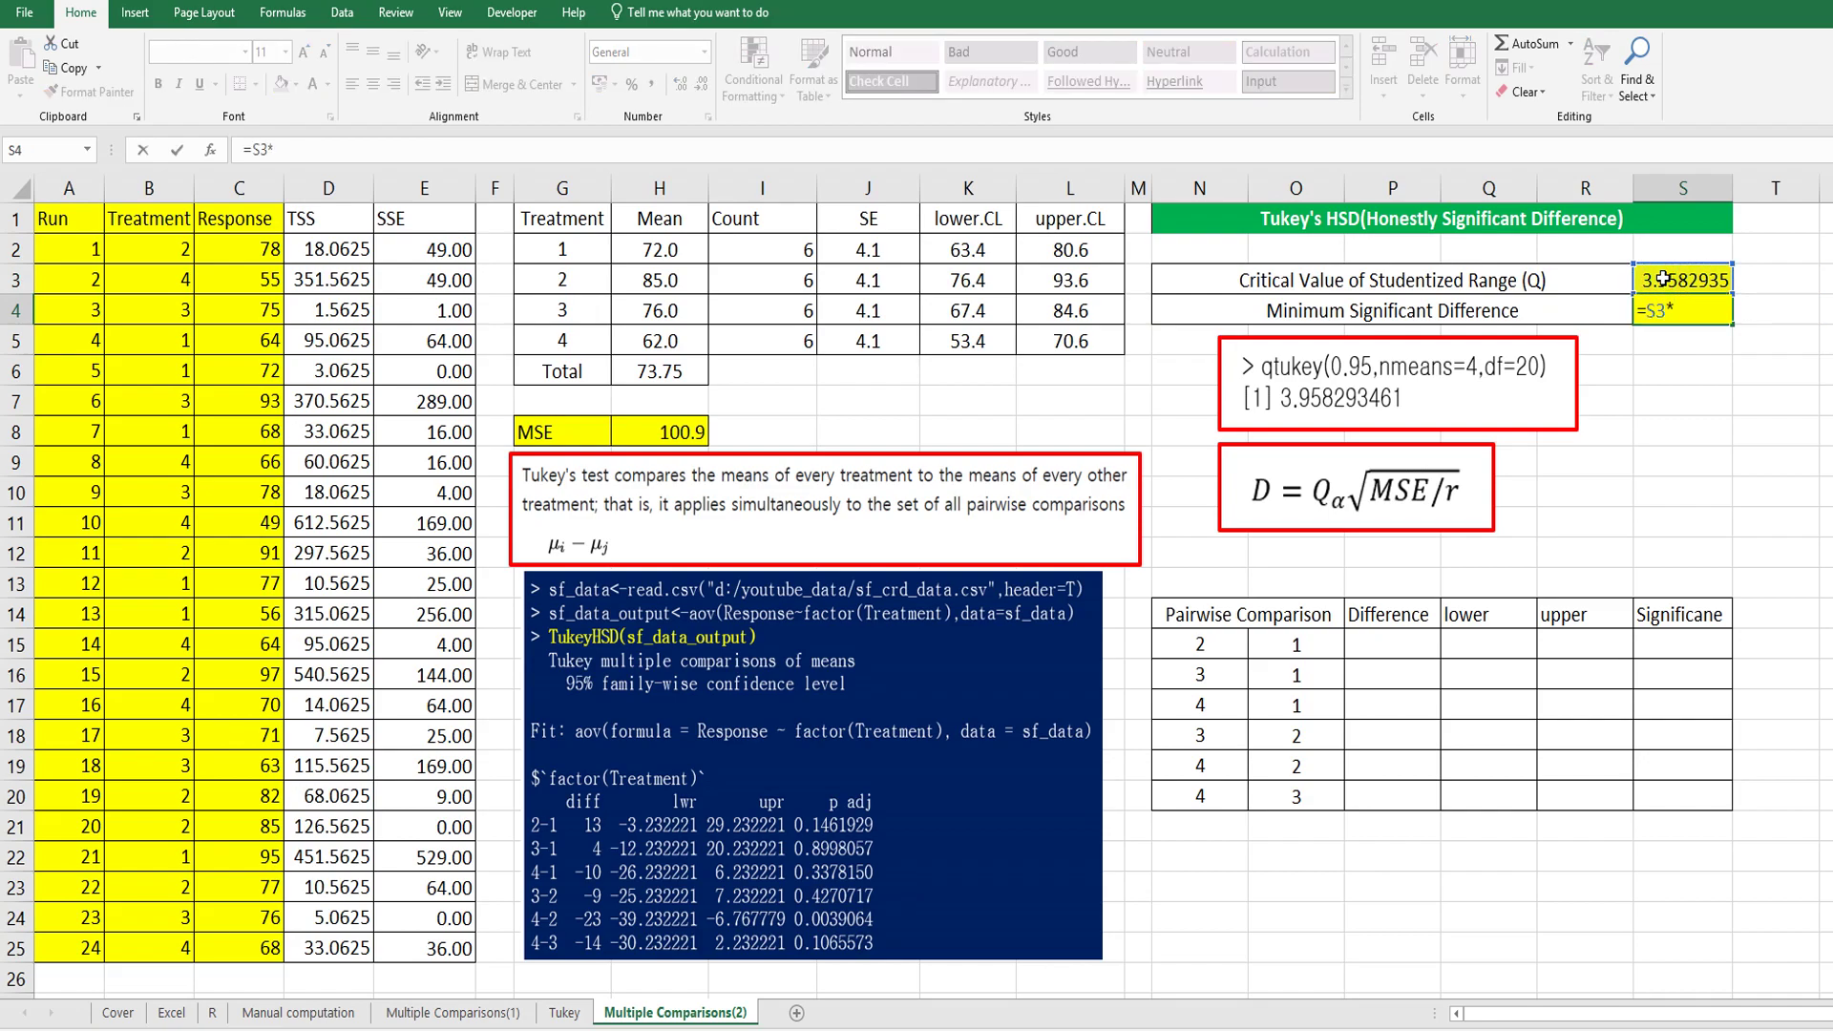
type("sqrt(")
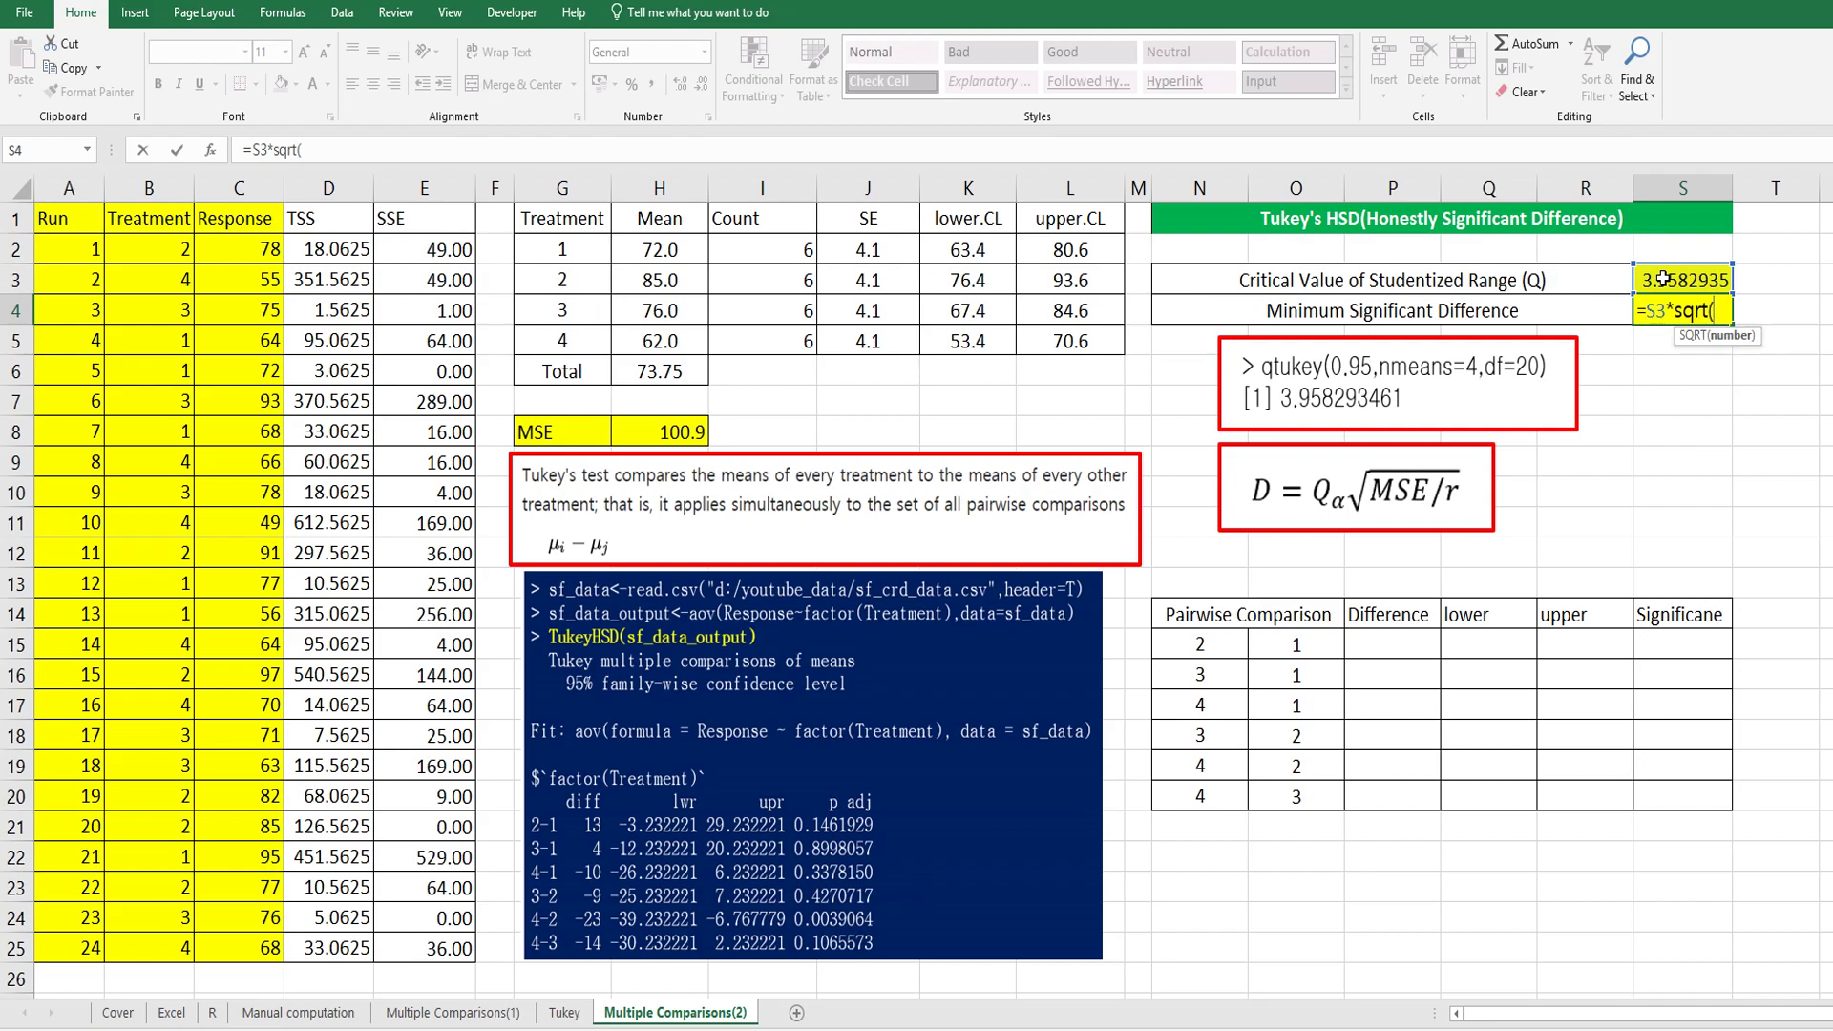
left_click(689, 432)
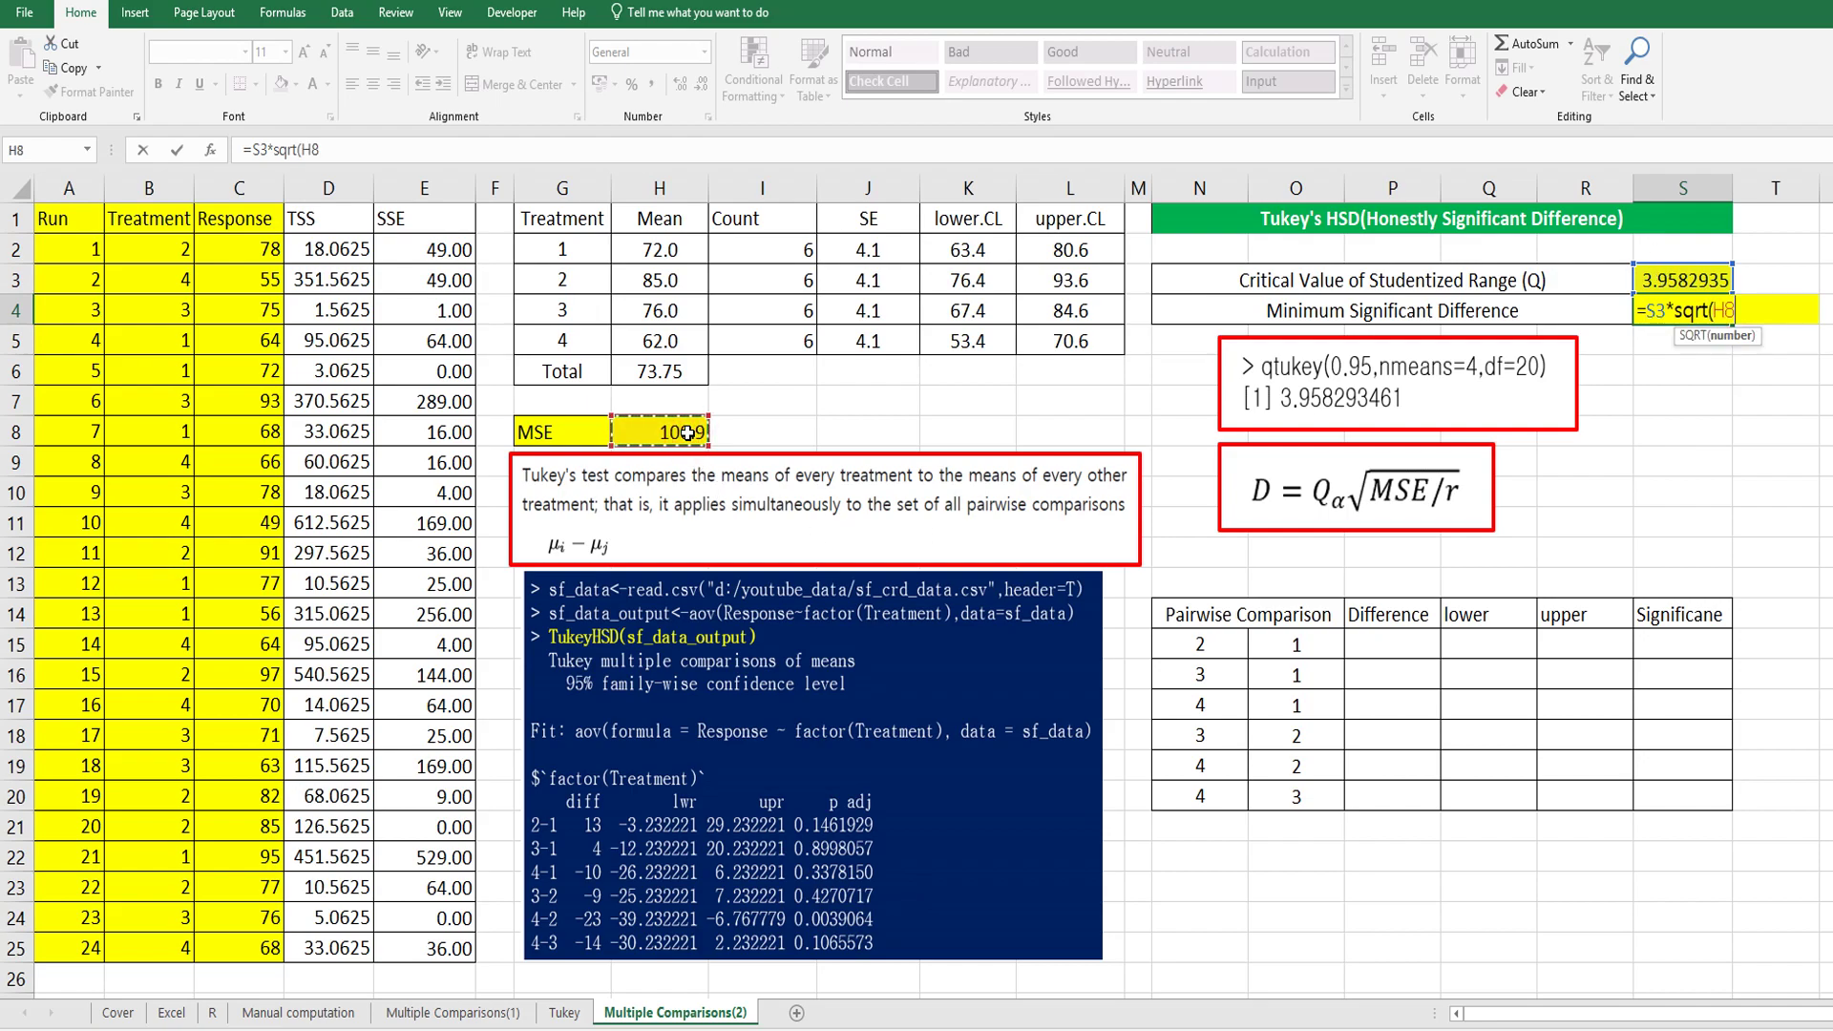
type("/")
type("6")
type(")")
key("Return")
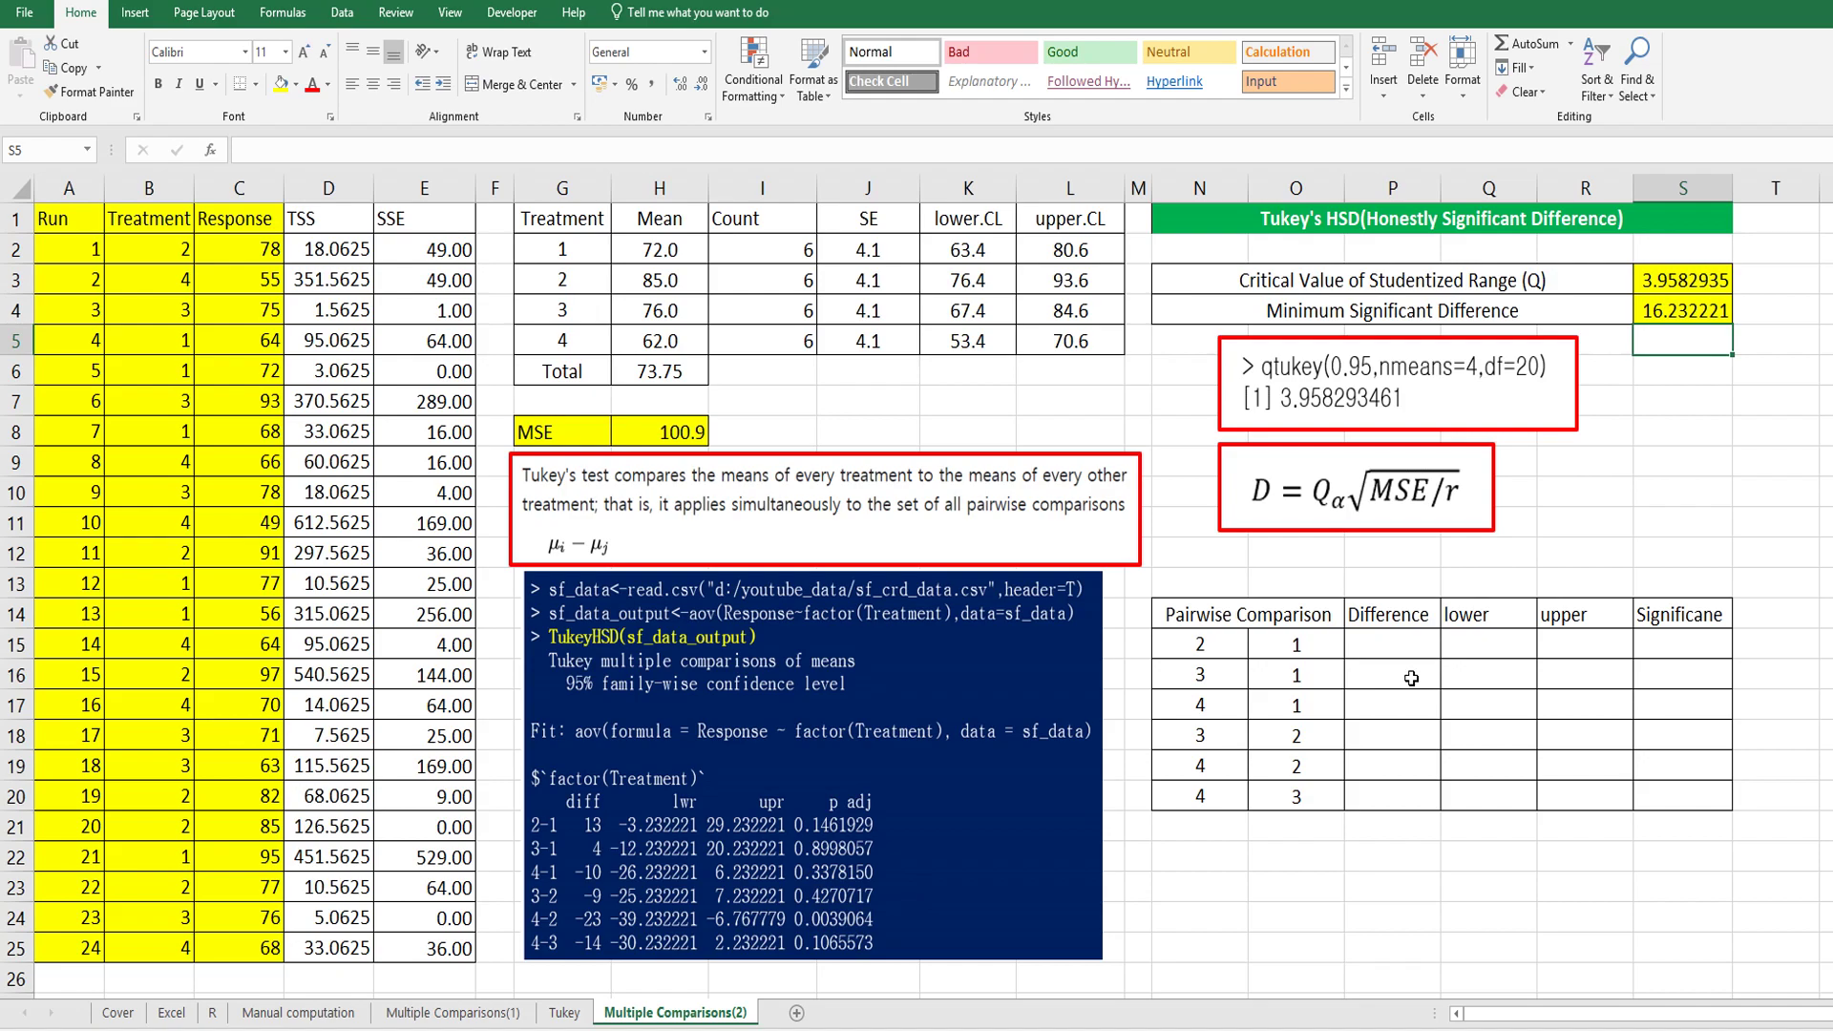
Step: Enter the mean-difference formula in P15 using two absolute VLOOKUPs on the means table $G$2:$H$5
left_click(1401, 645)
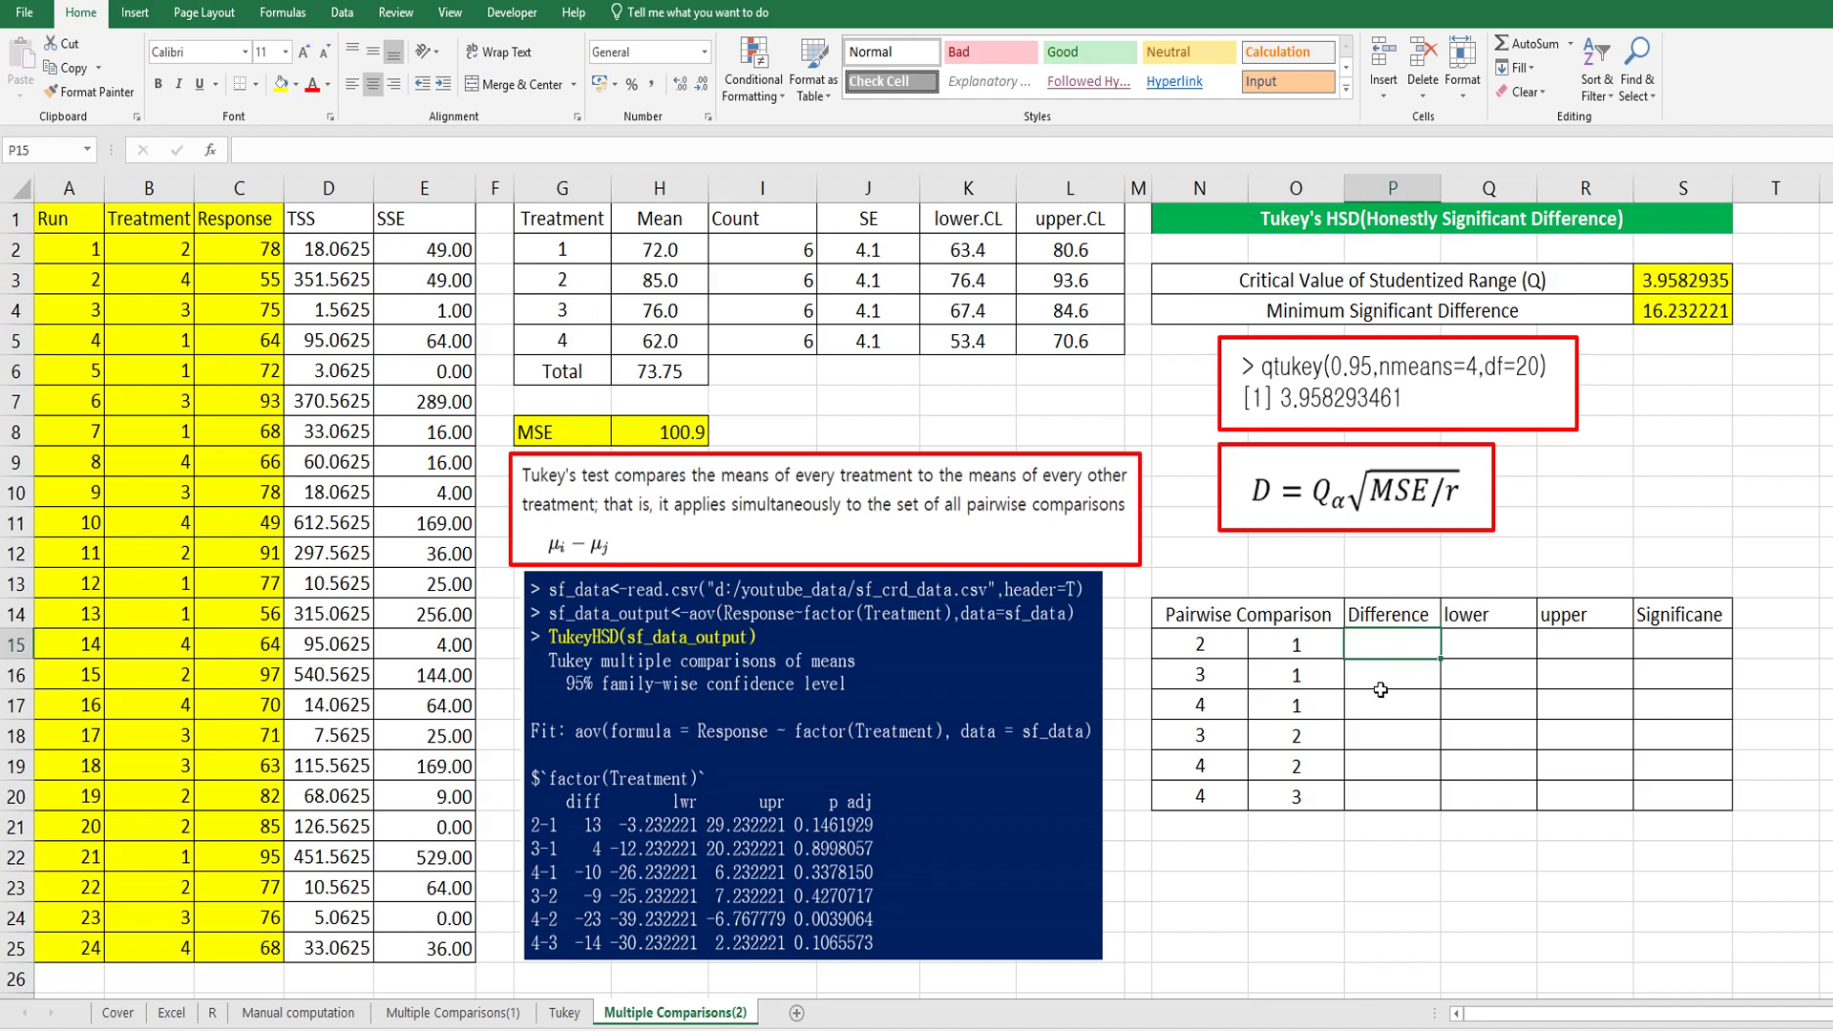
type("=vl")
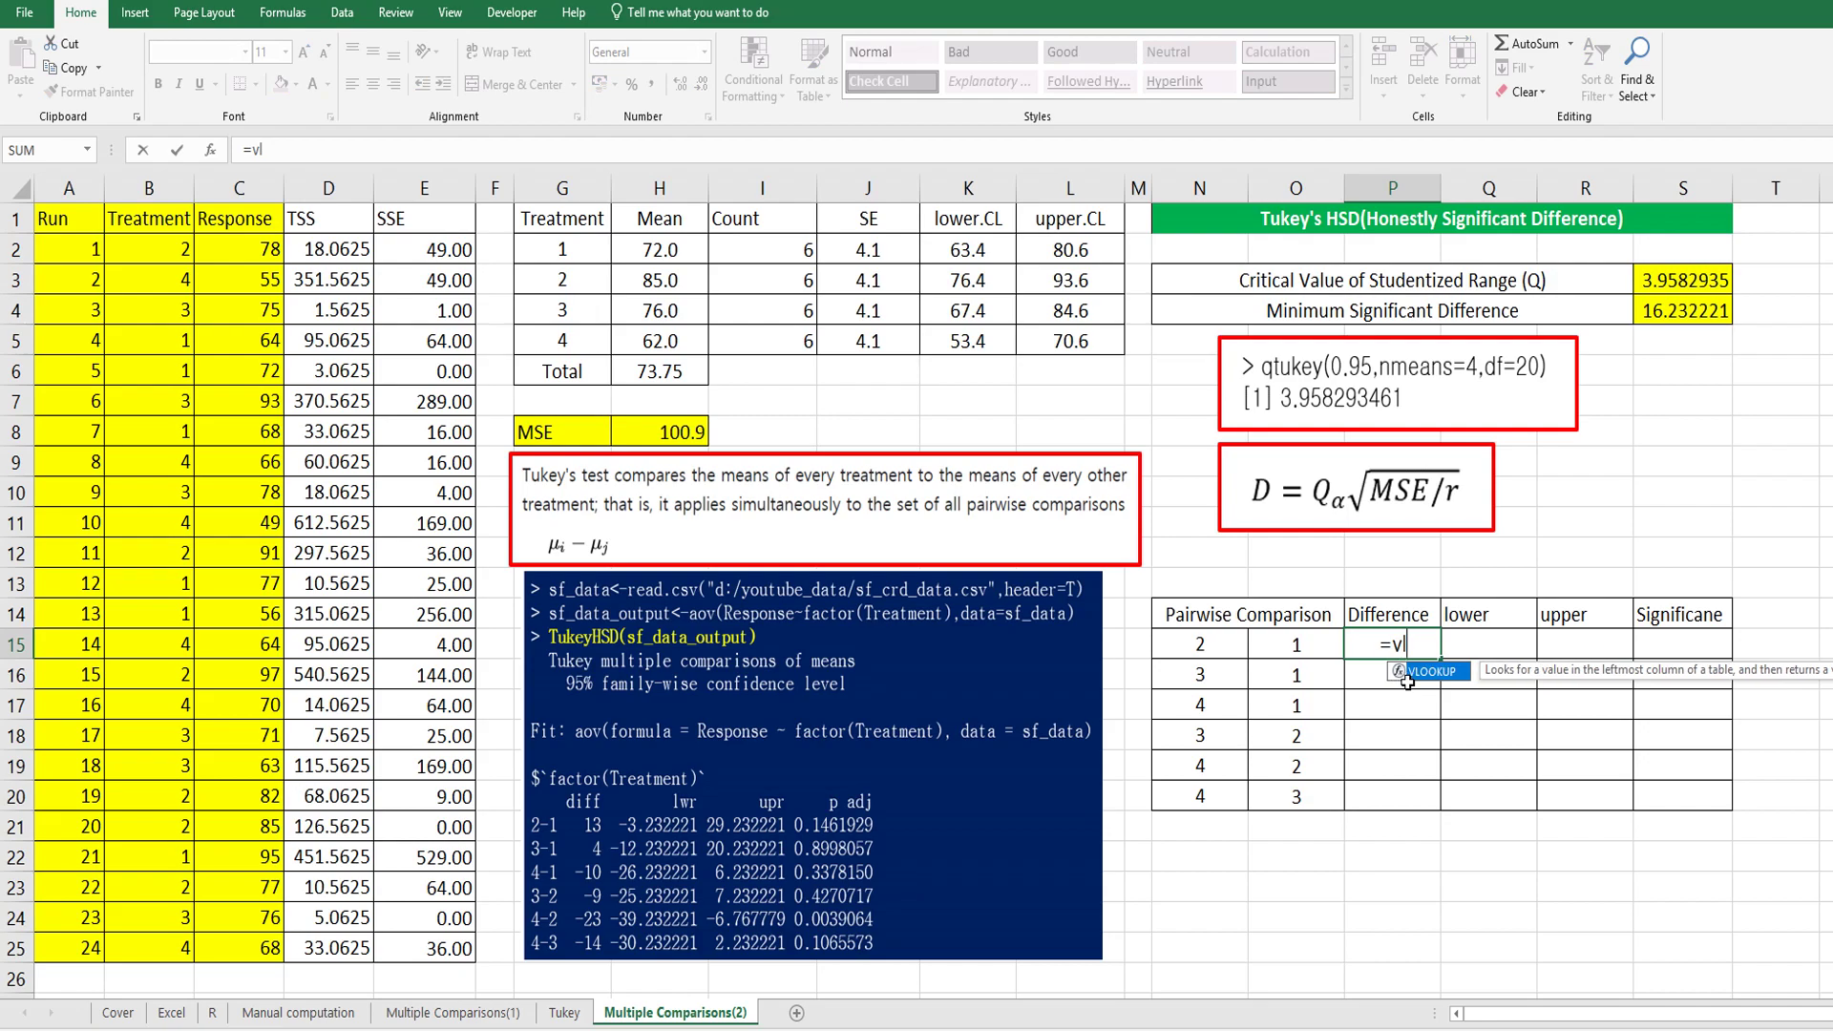
type("ookup(")
left_click(1234, 638)
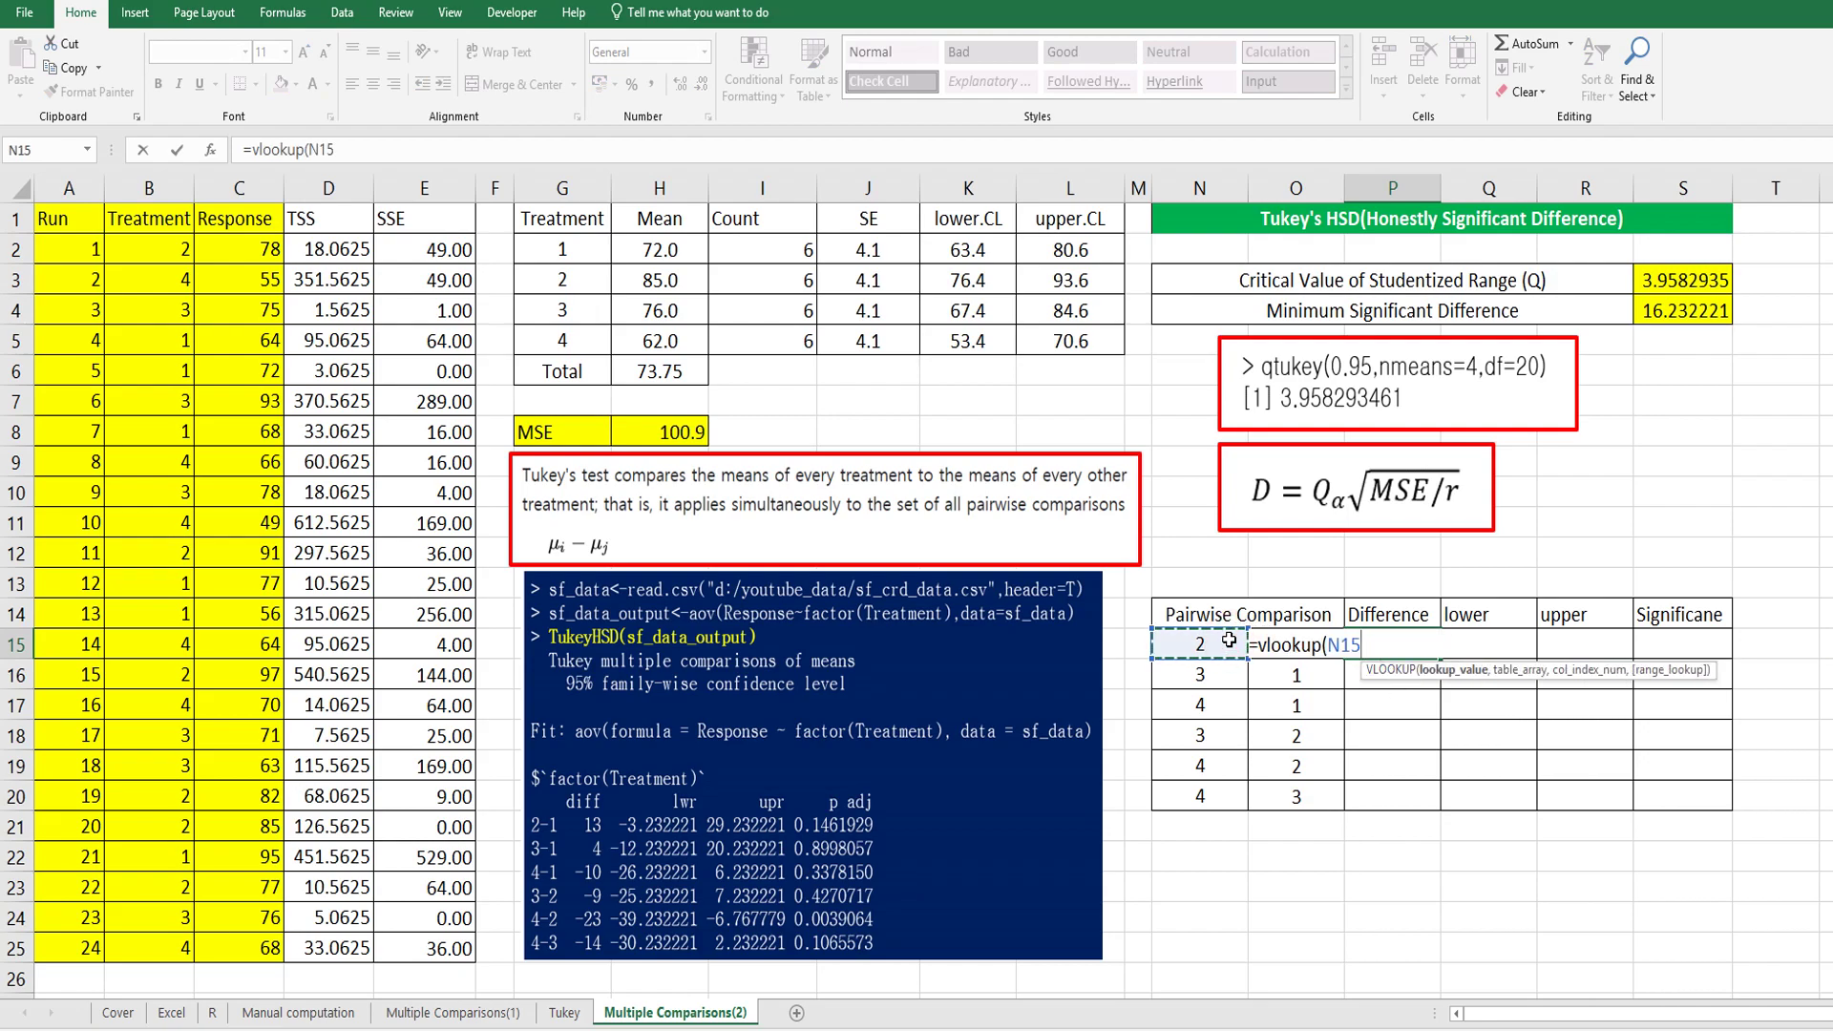
type(",")
left_click_drag(565, 250, 662, 341)
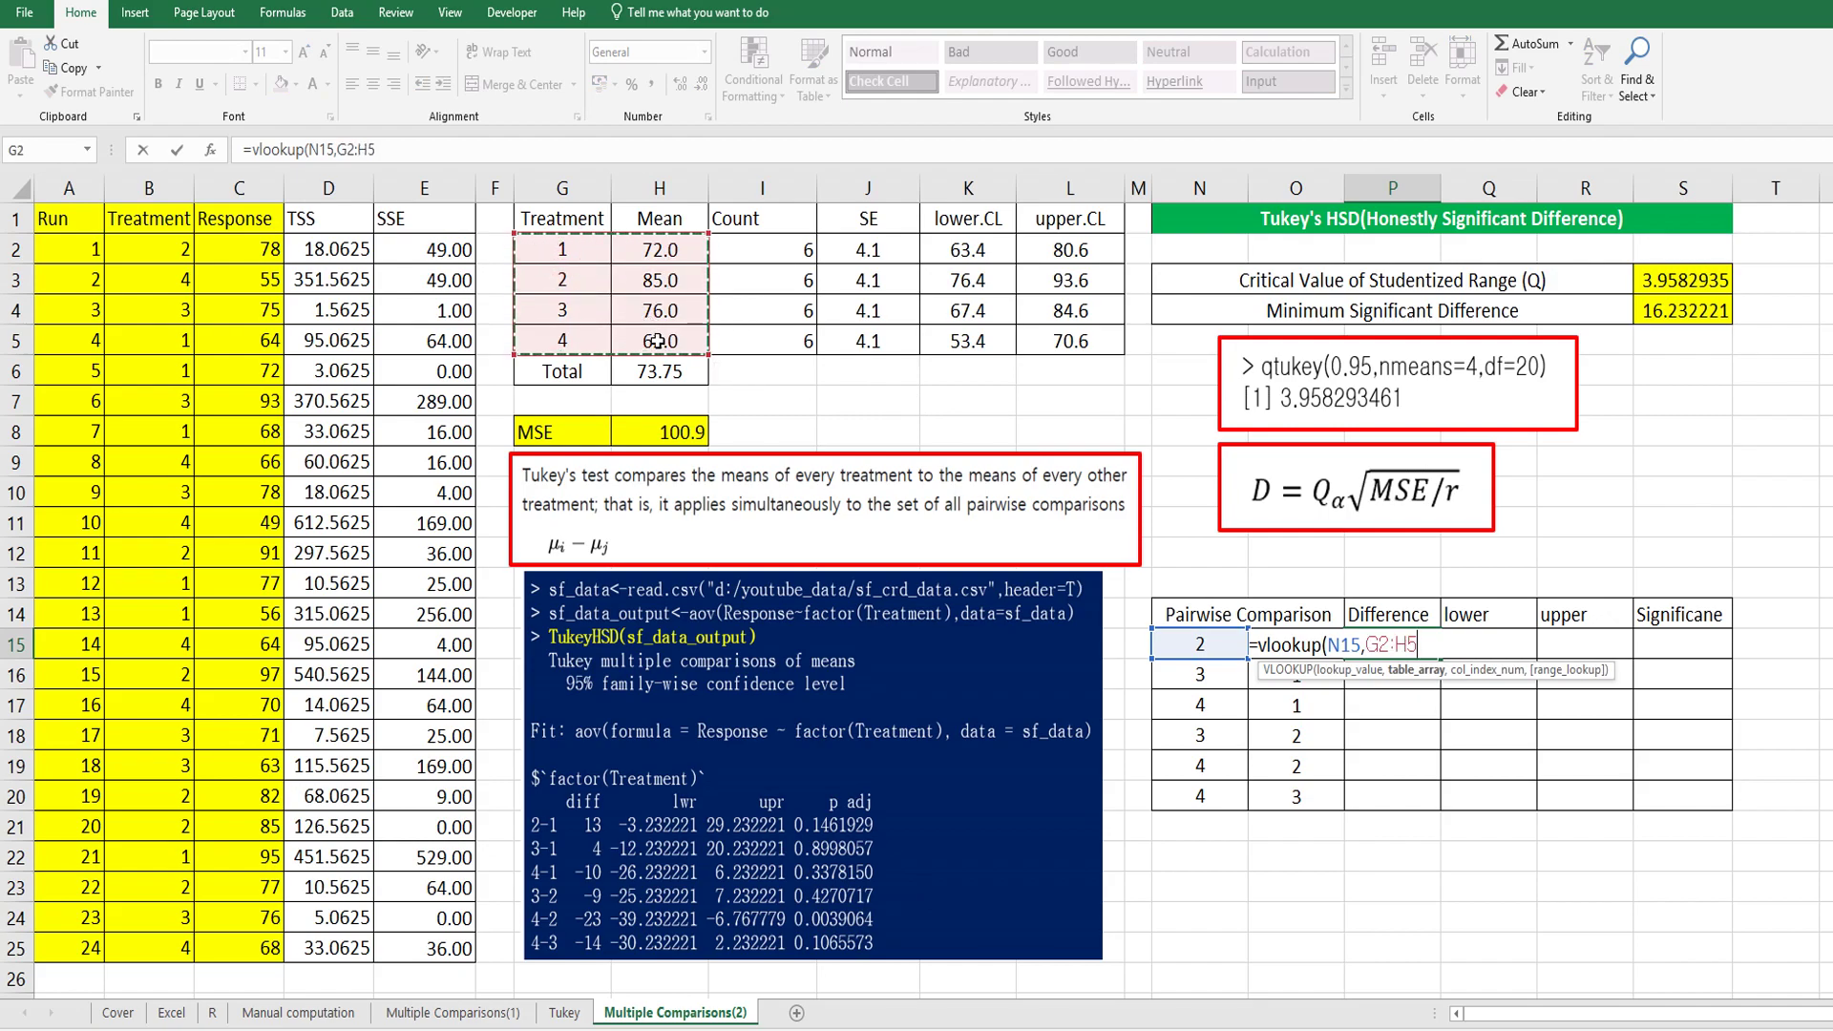
key("F4")
type(",2,false)-vlookup(")
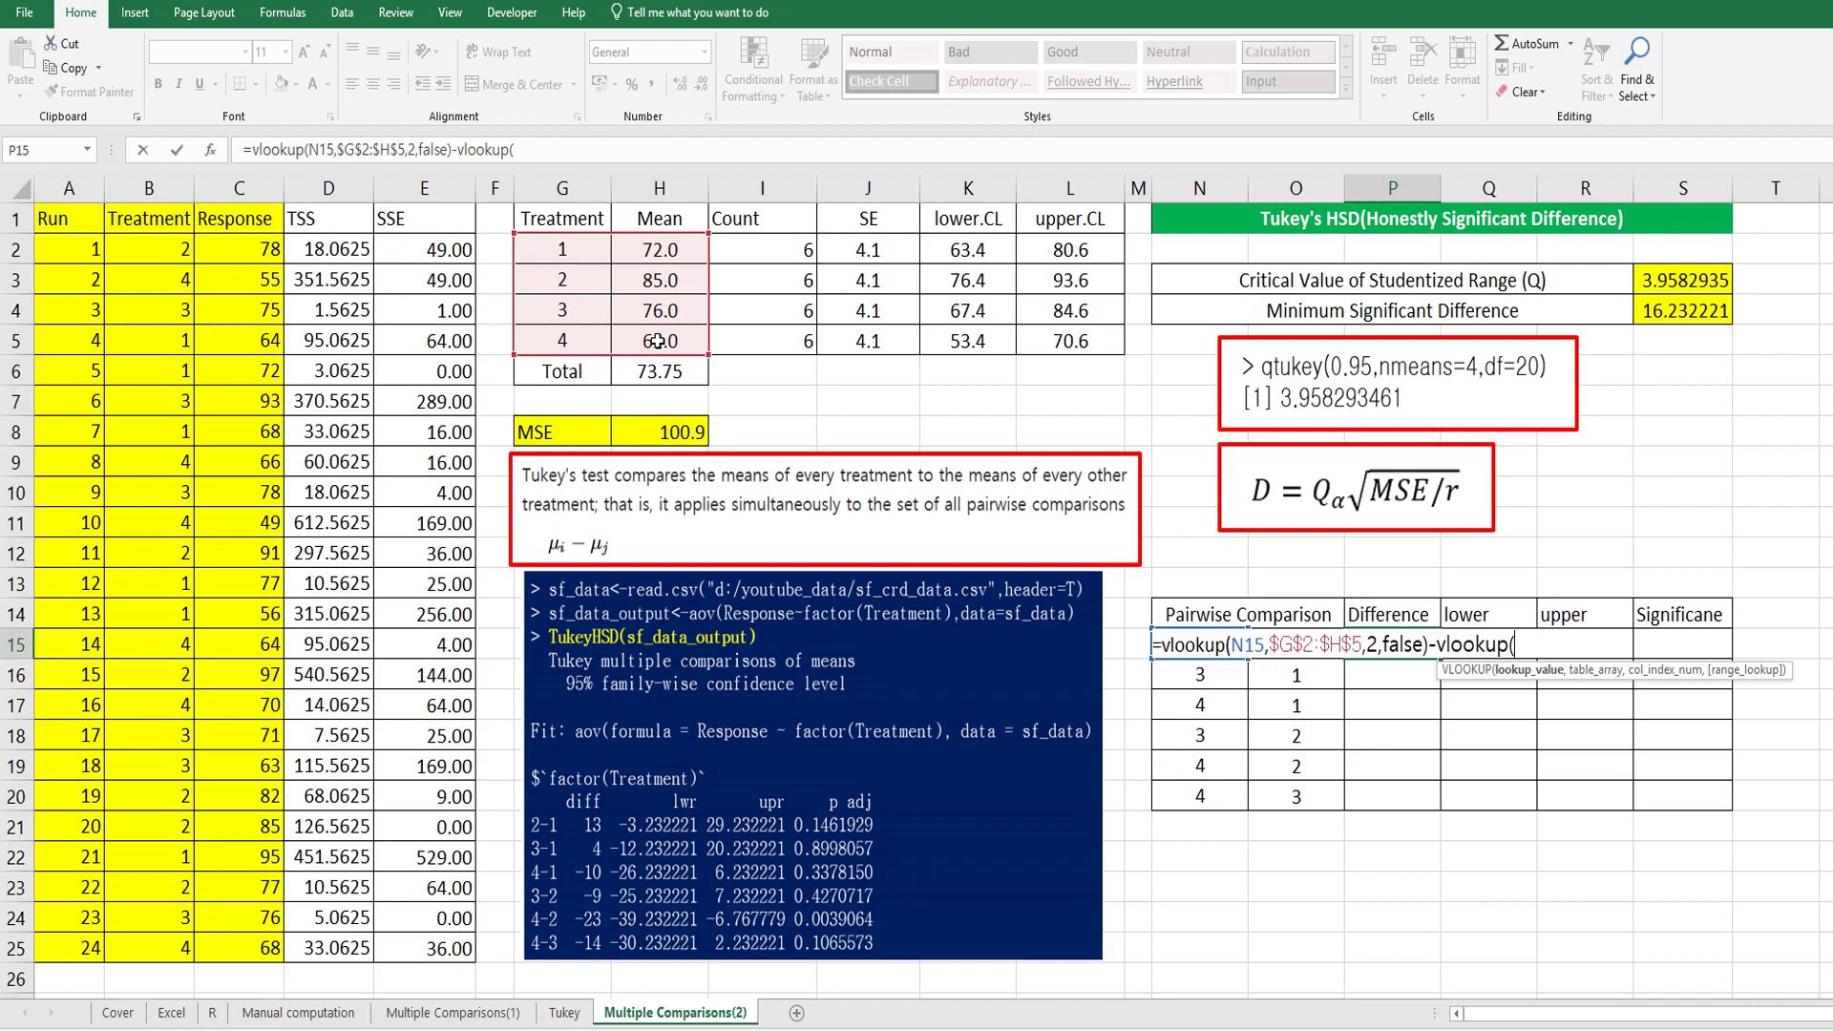
key("Down")
key("Left")
key("Up")
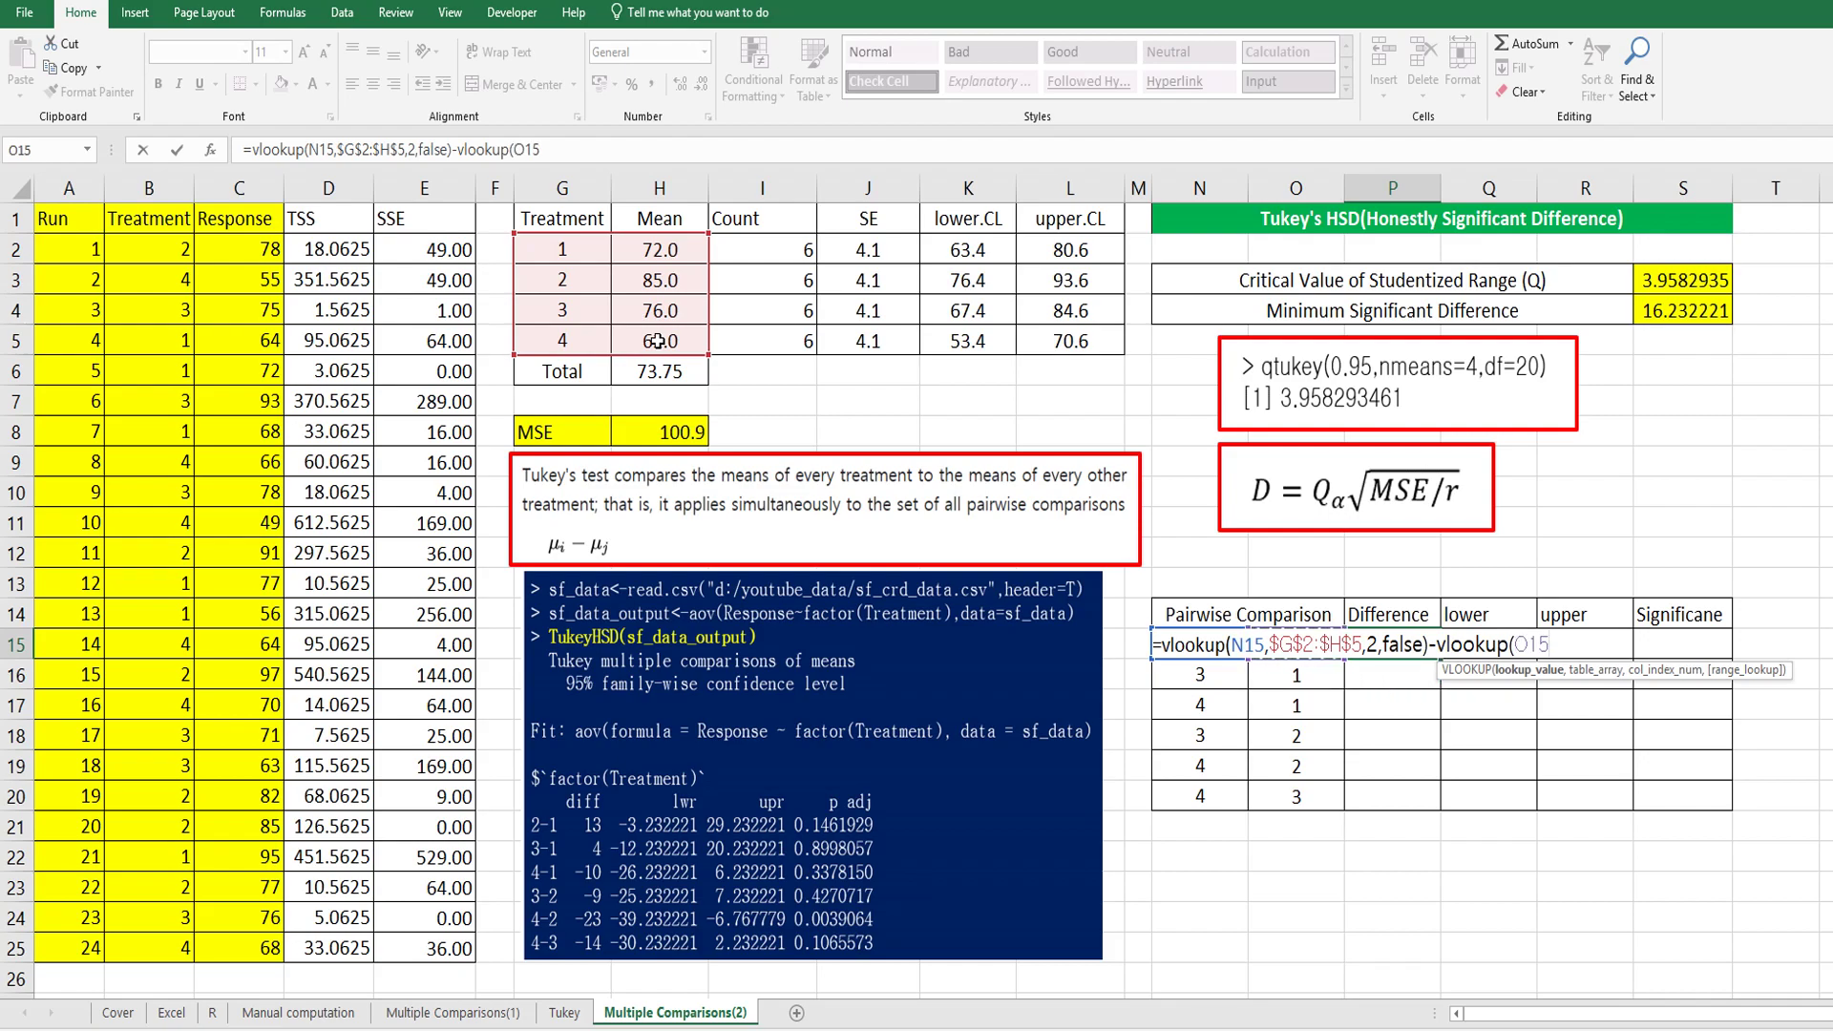
type(",")
left_click_drag(564, 239, 639, 342)
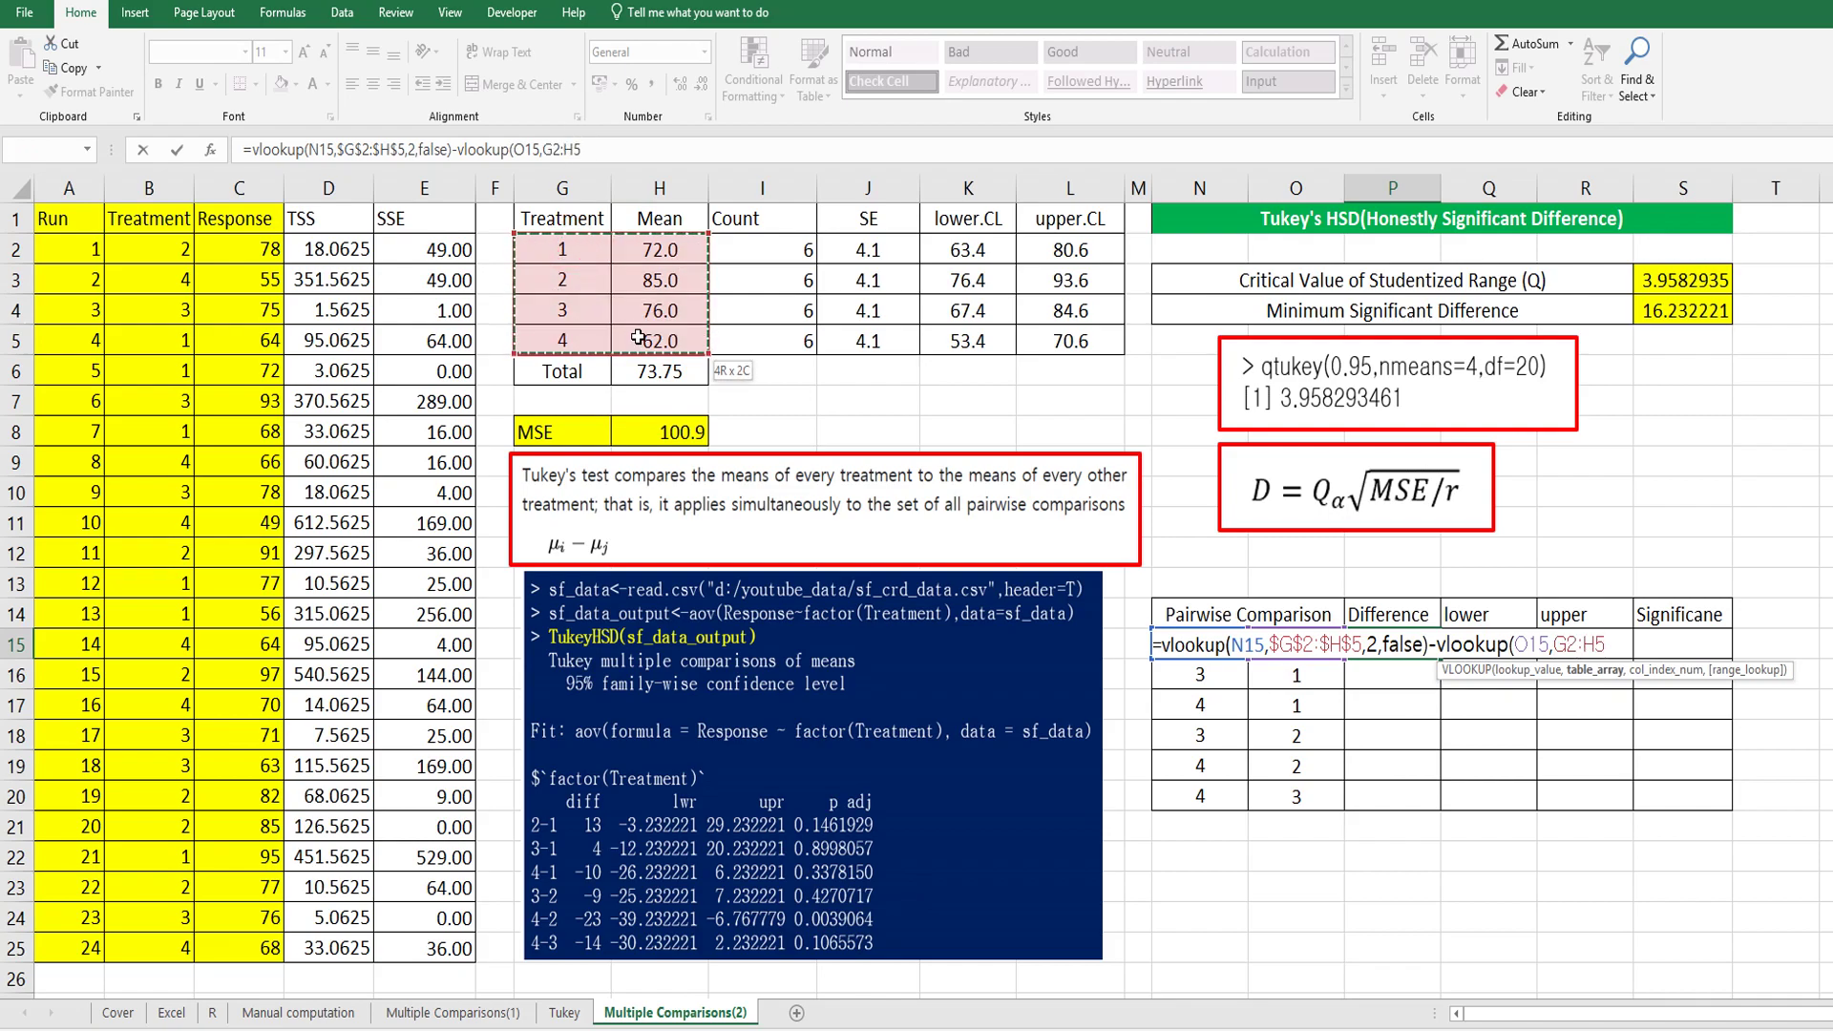
key("F4")
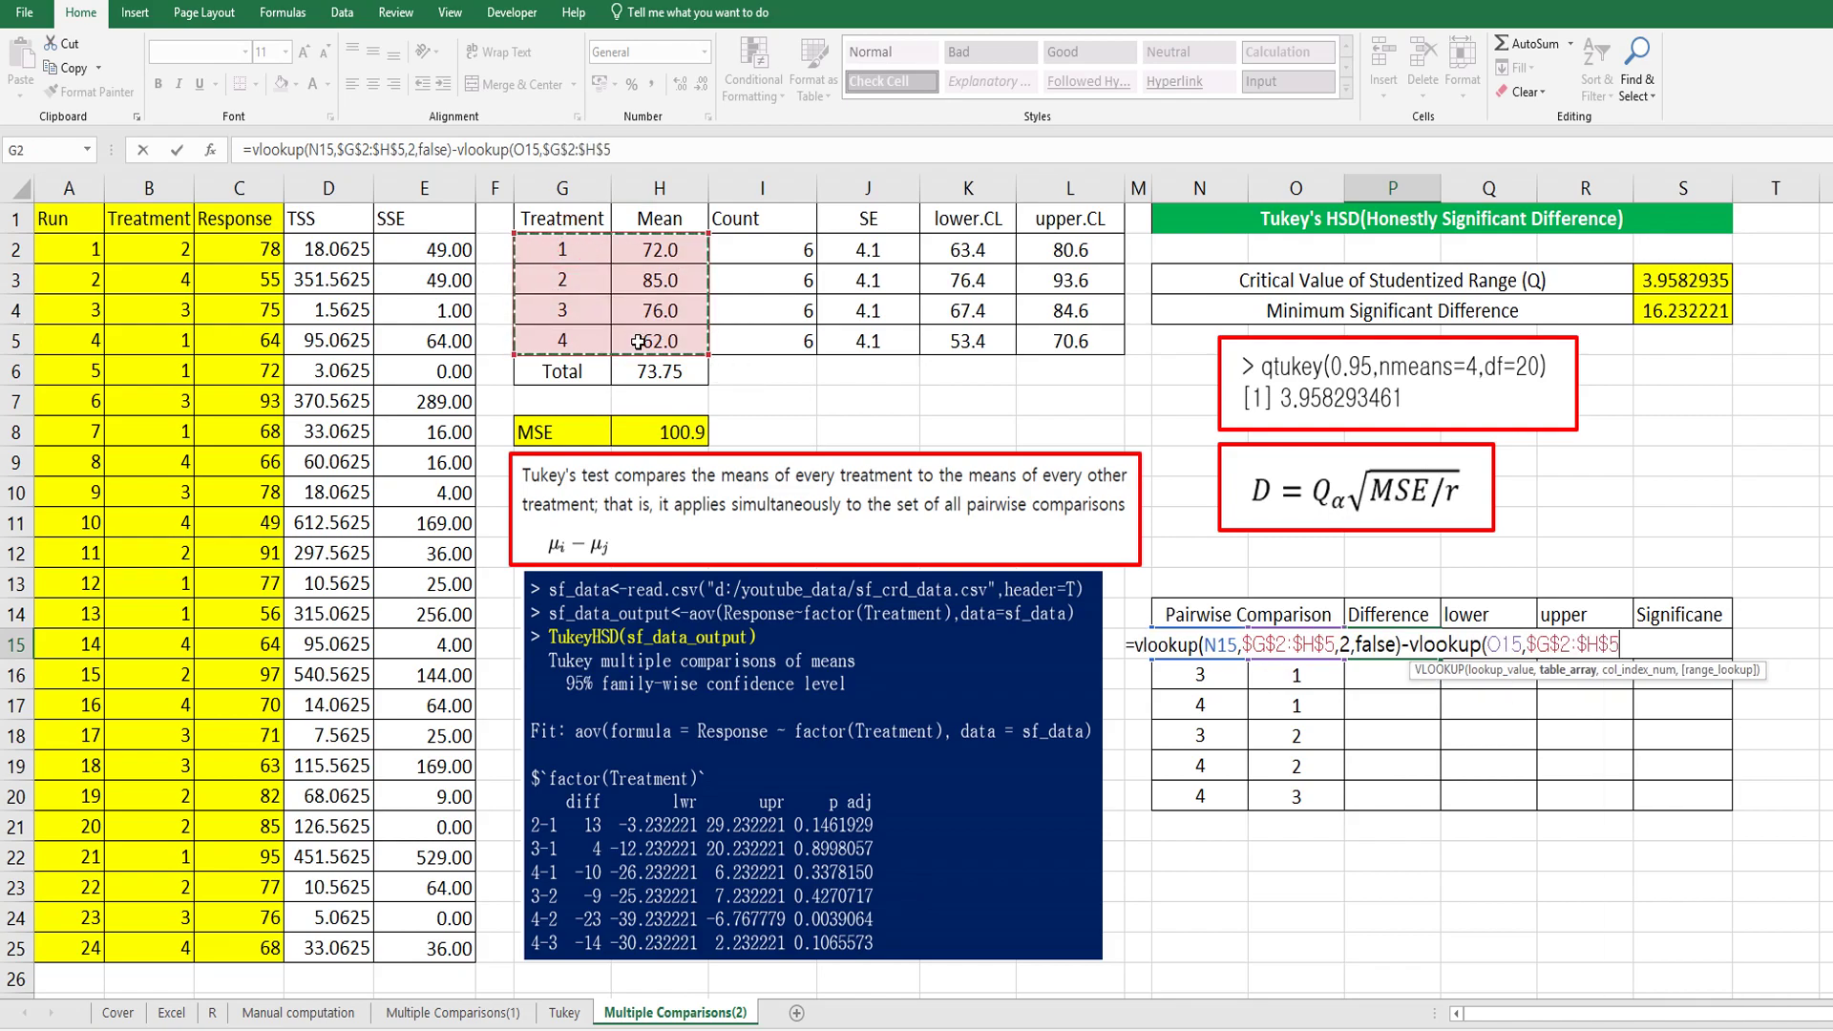
type(",2,false)")
key("Return")
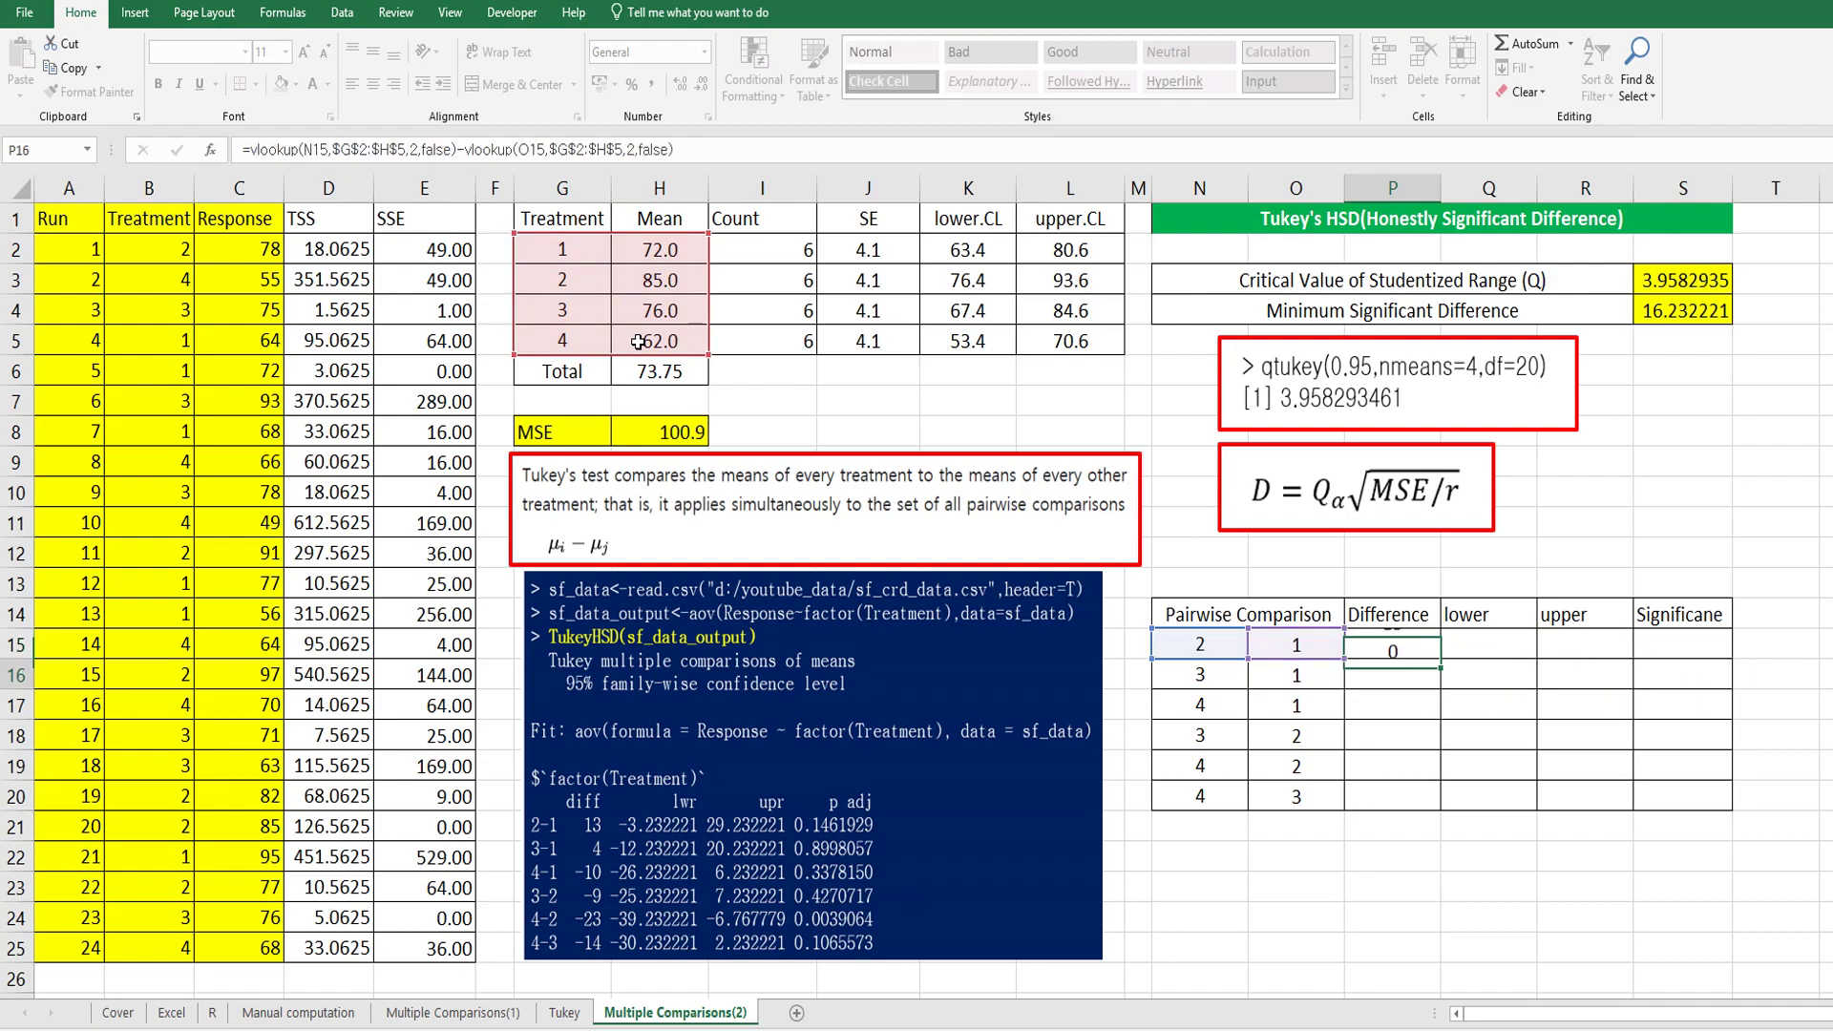
Step: Copy the P15 difference formula down through P20, giving 13, 4, -10, -9, -23, -14
key("Up")
key("ctrl+c")
key("shift+Down")
key("shift+Down")
key("shift+Down")
key("shift+Down")
key("shift+Down")
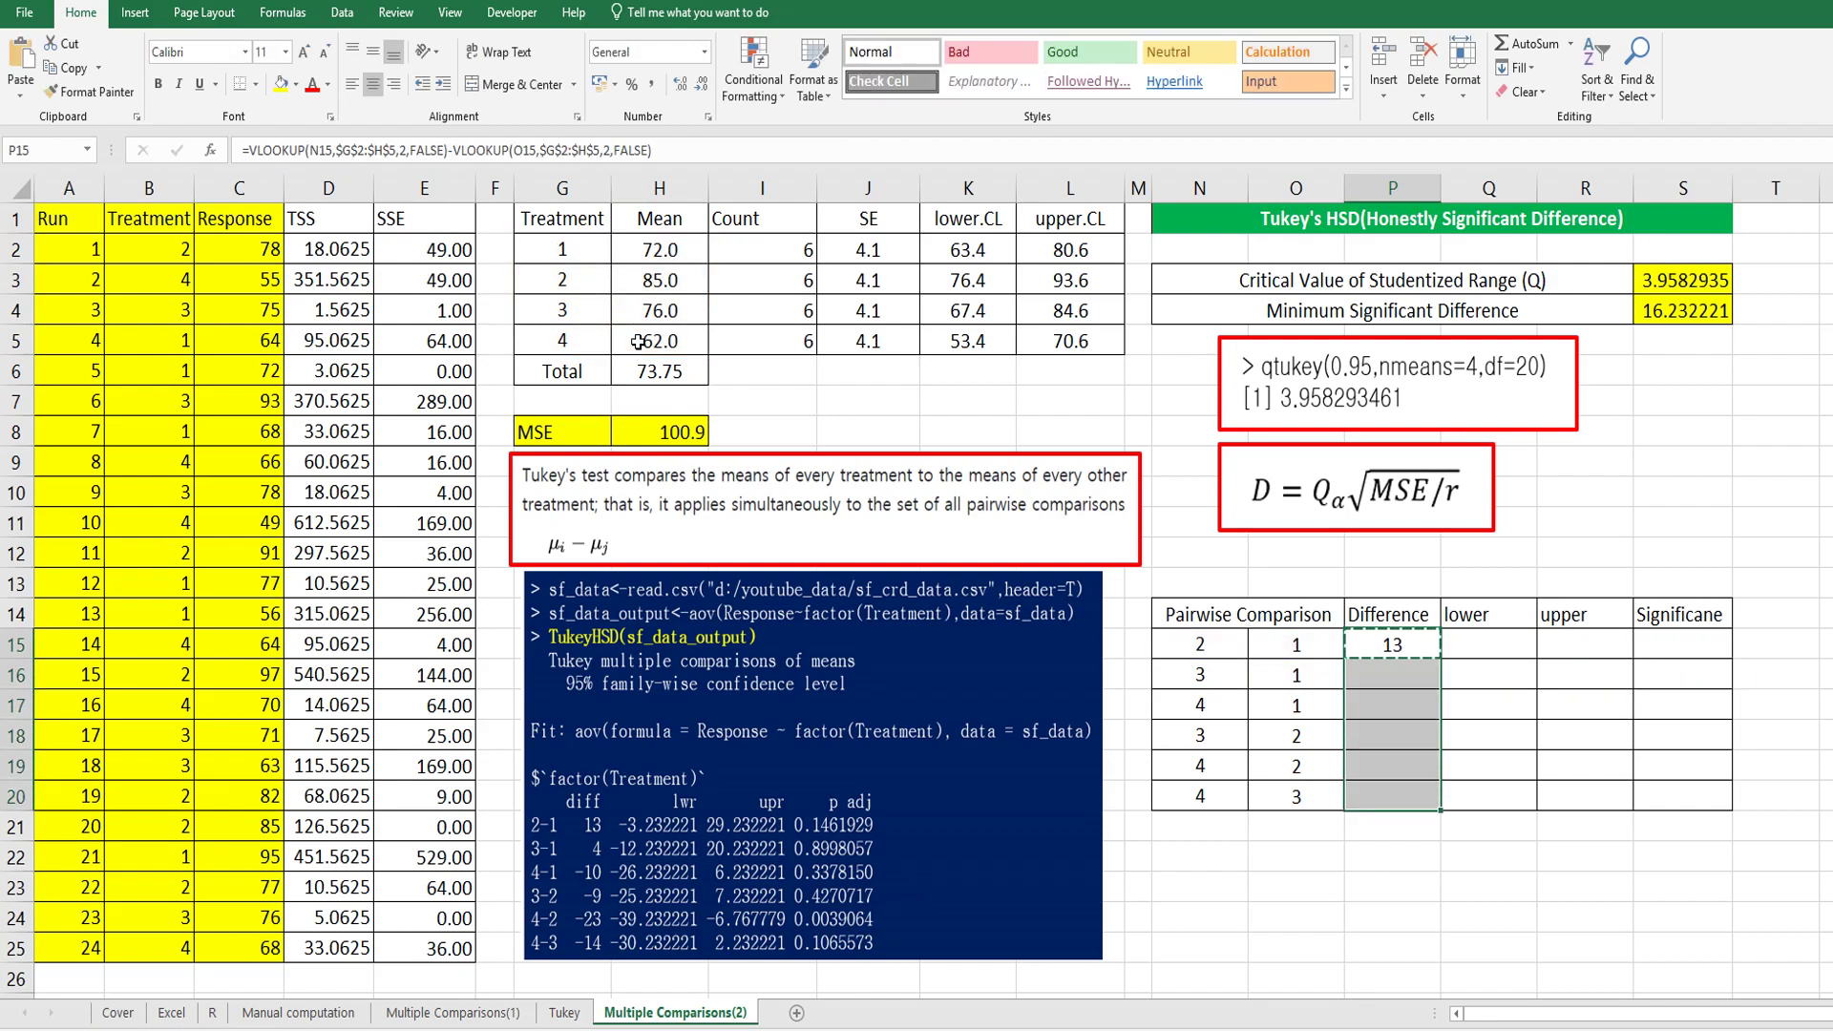
key("ctrl+v")
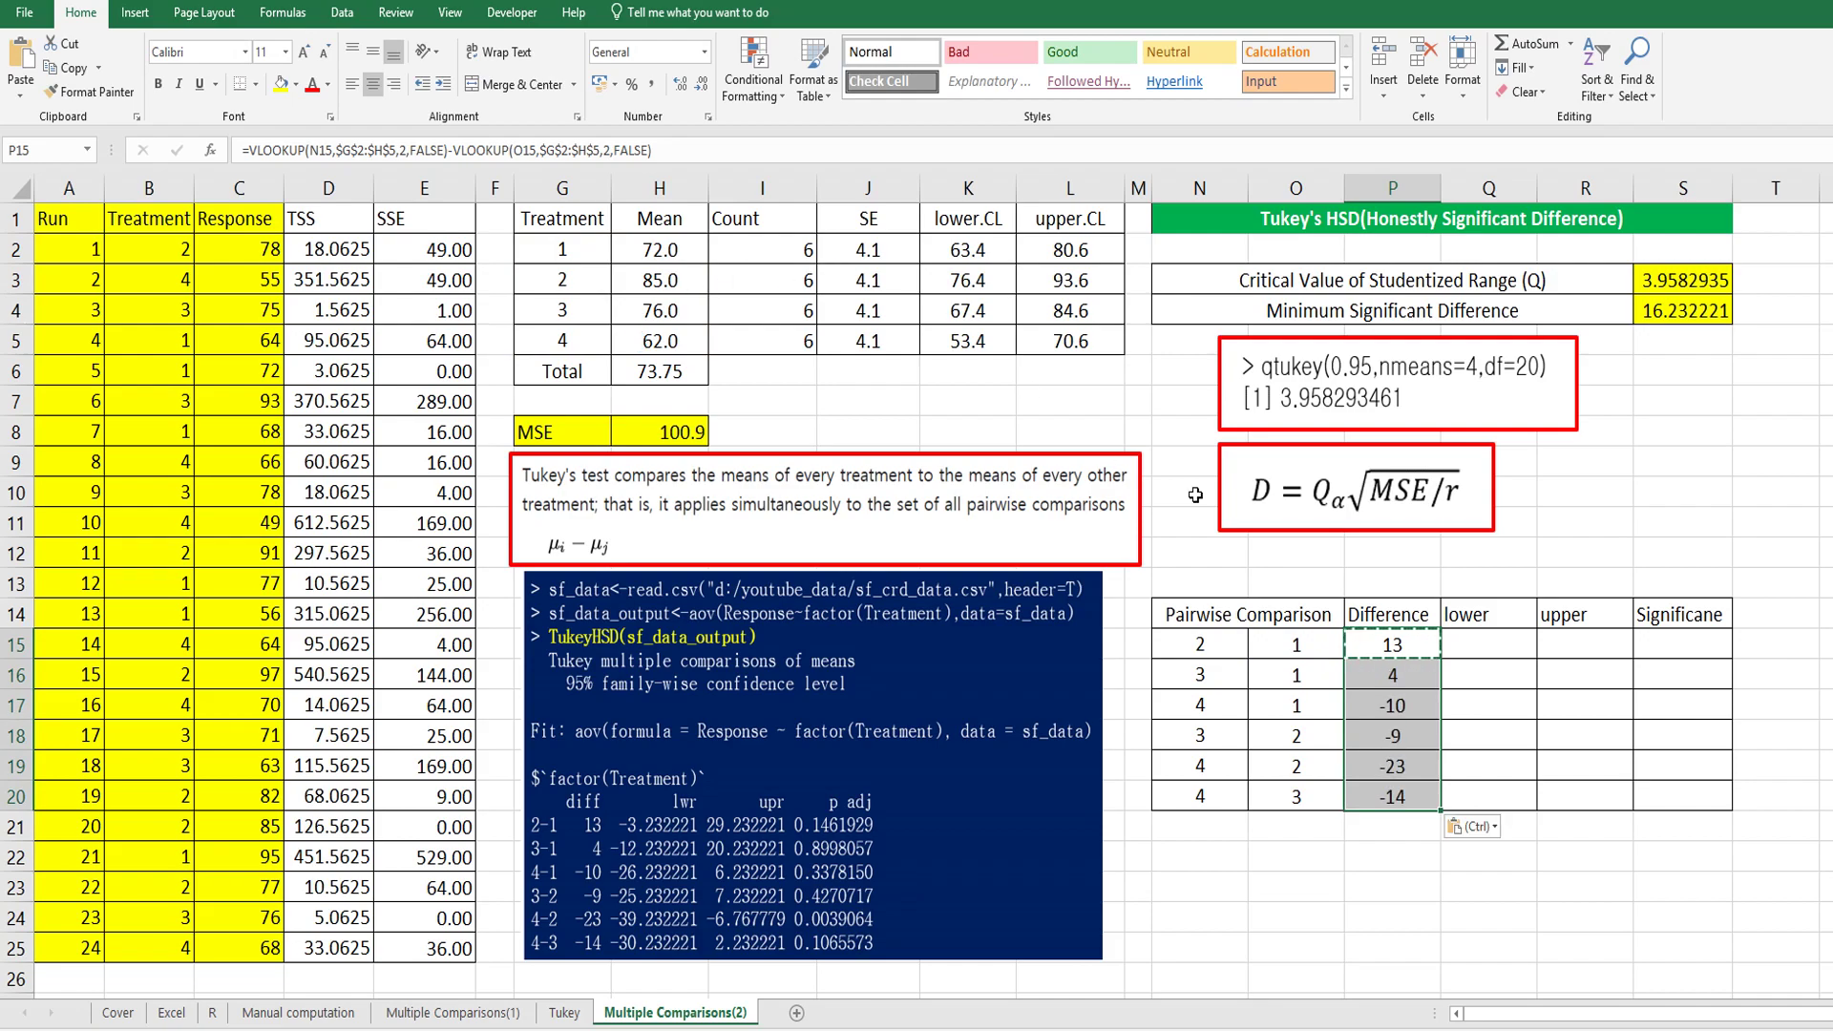
key("Escape")
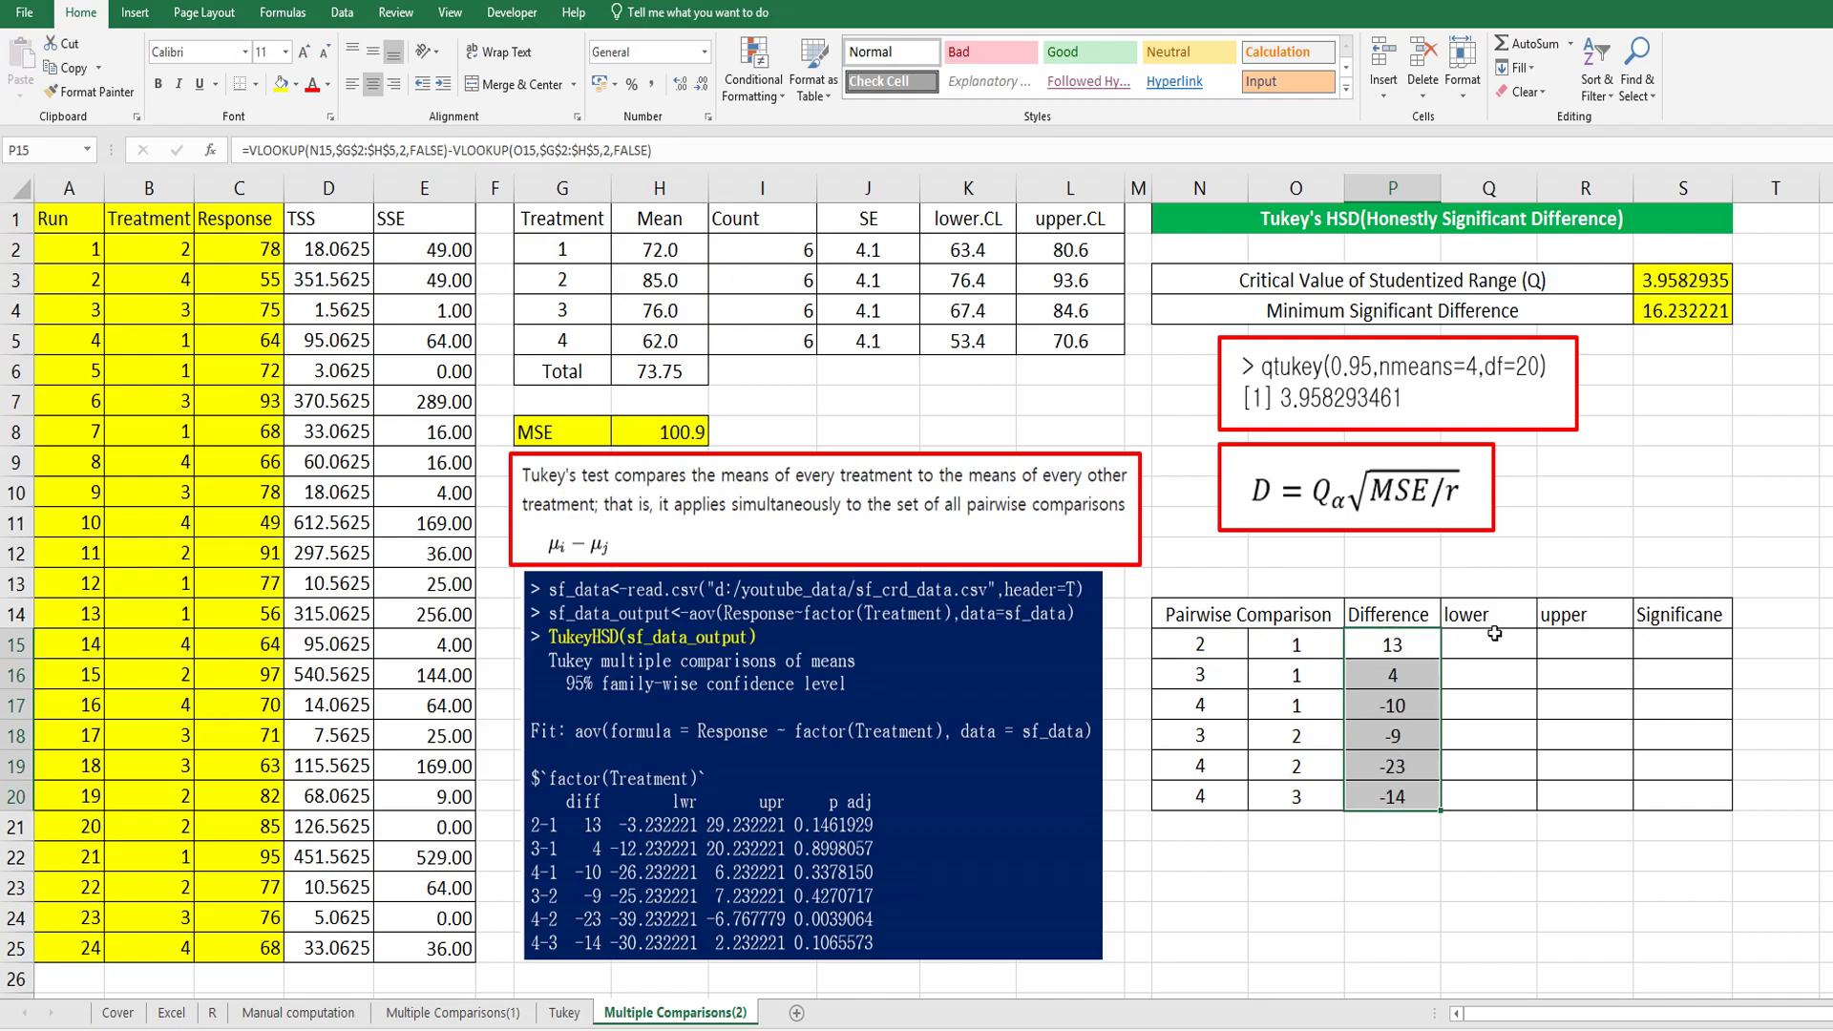
Step: Enter =P15-$S$4 in Q15 and fill it down to Q20
left_click(1498, 655)
type("=")
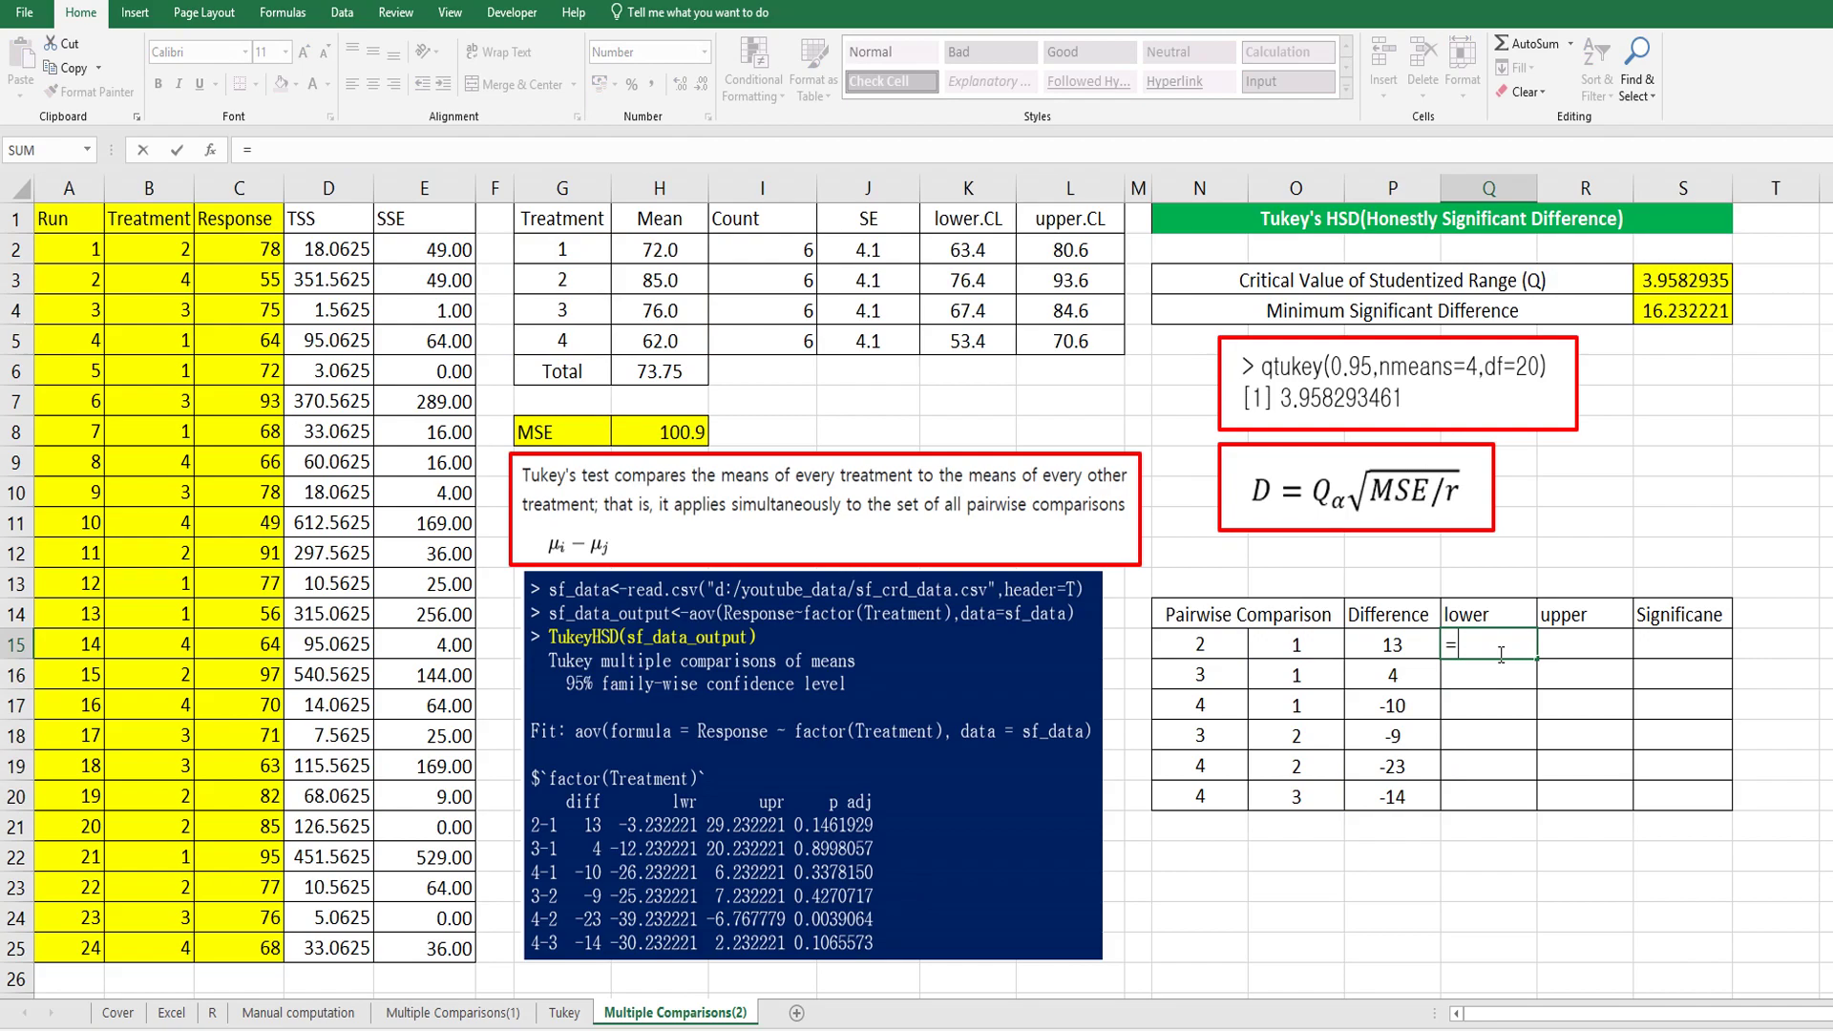
key("Left")
type("-")
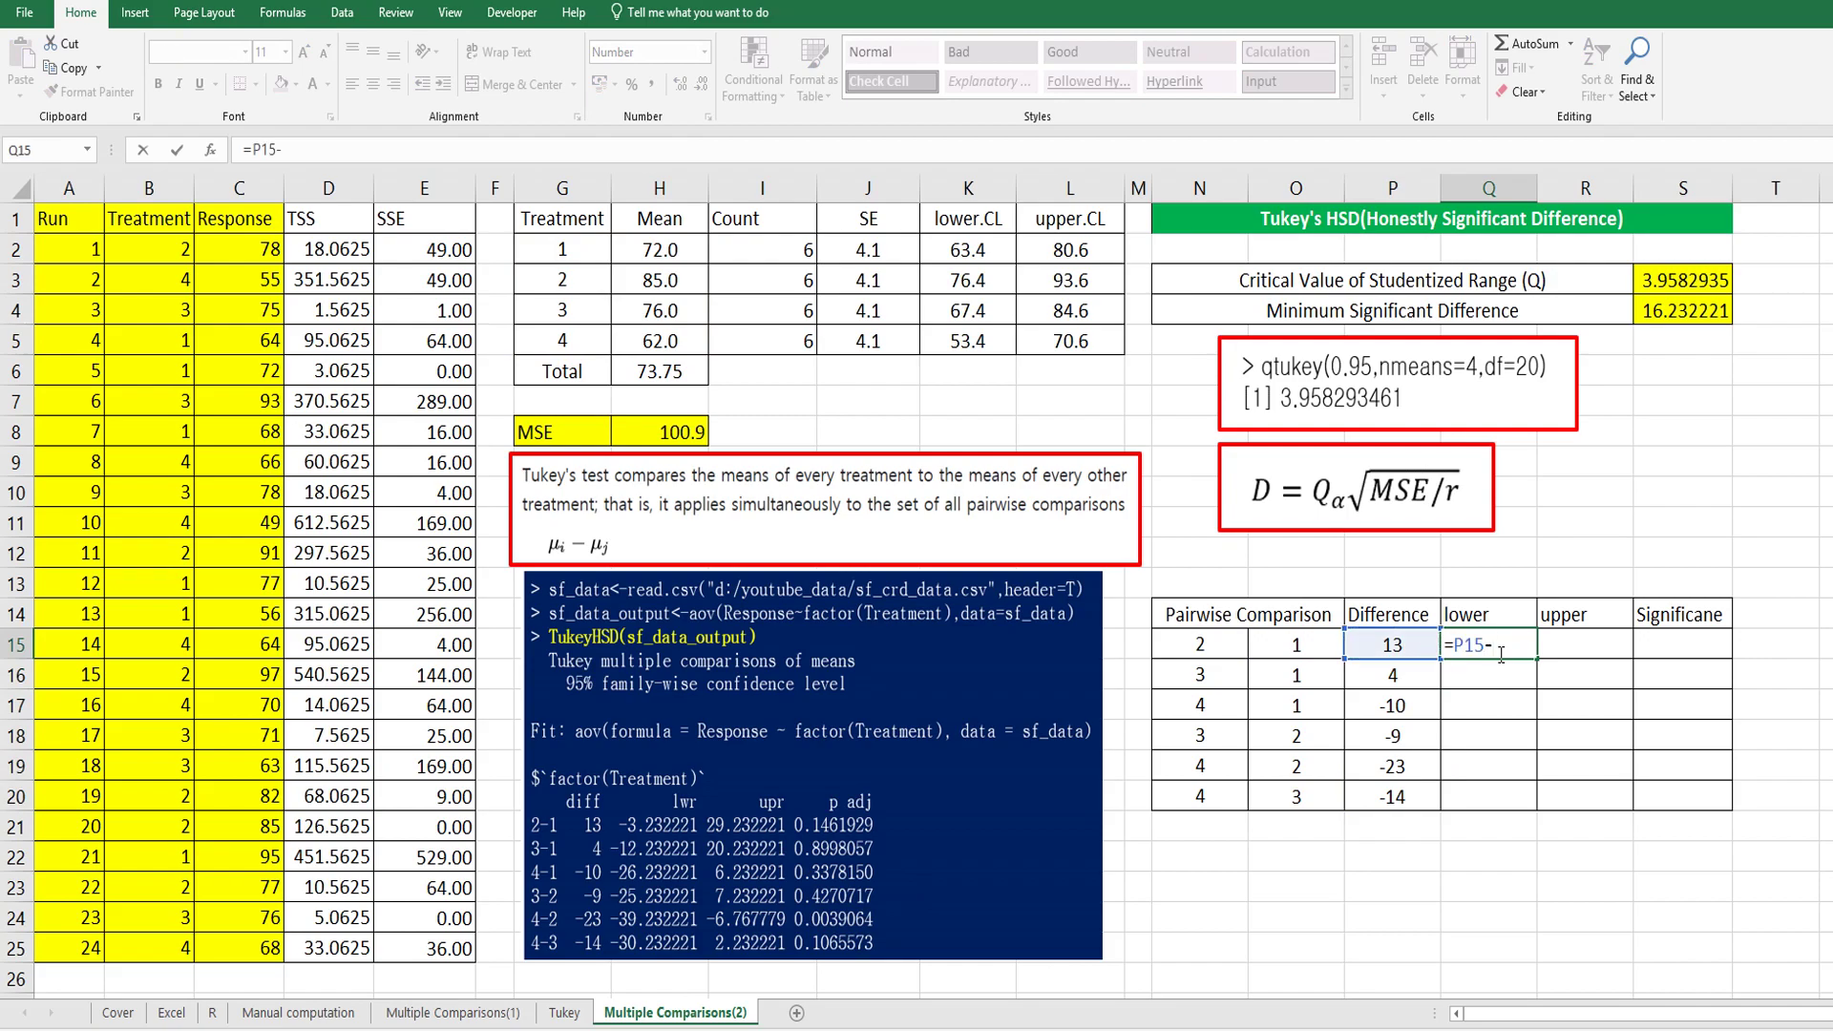
left_click(1670, 311)
key("F4")
key("Return")
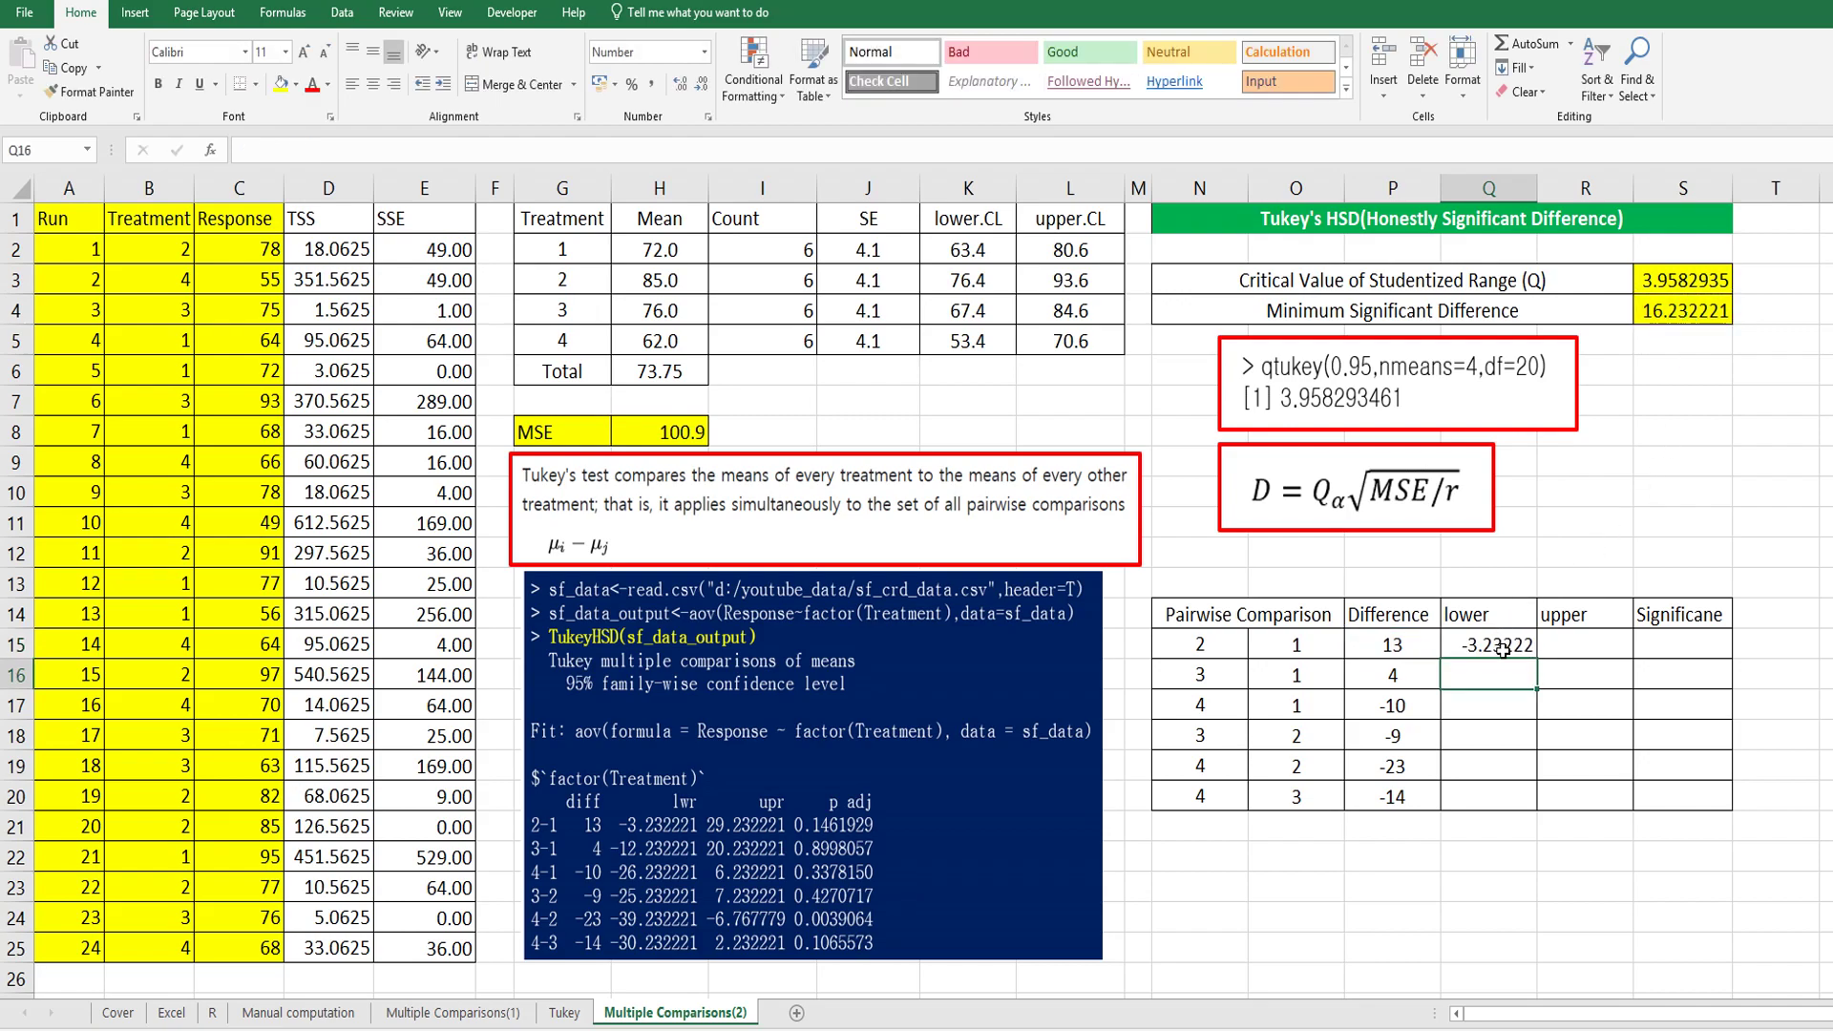
left_click(1501, 649)
double_click(1537, 659)
left_click(1505, 649)
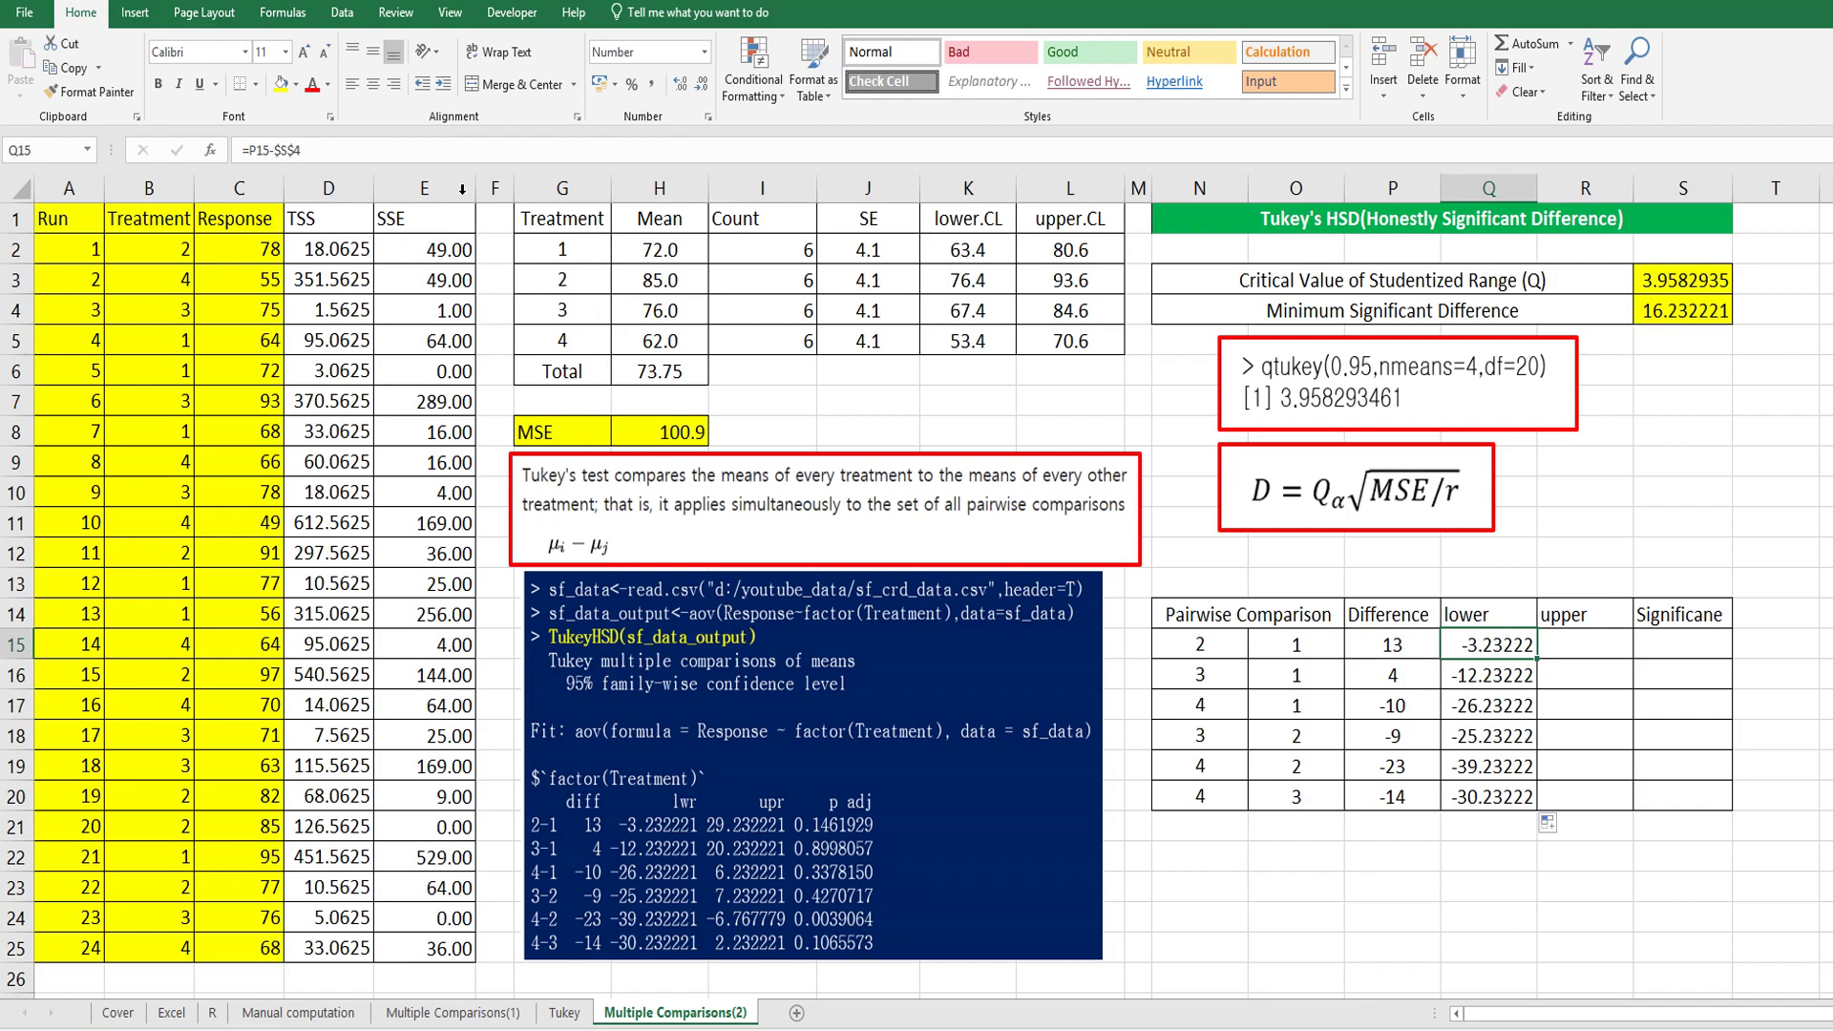
left_click_drag(327, 151, 155, 152)
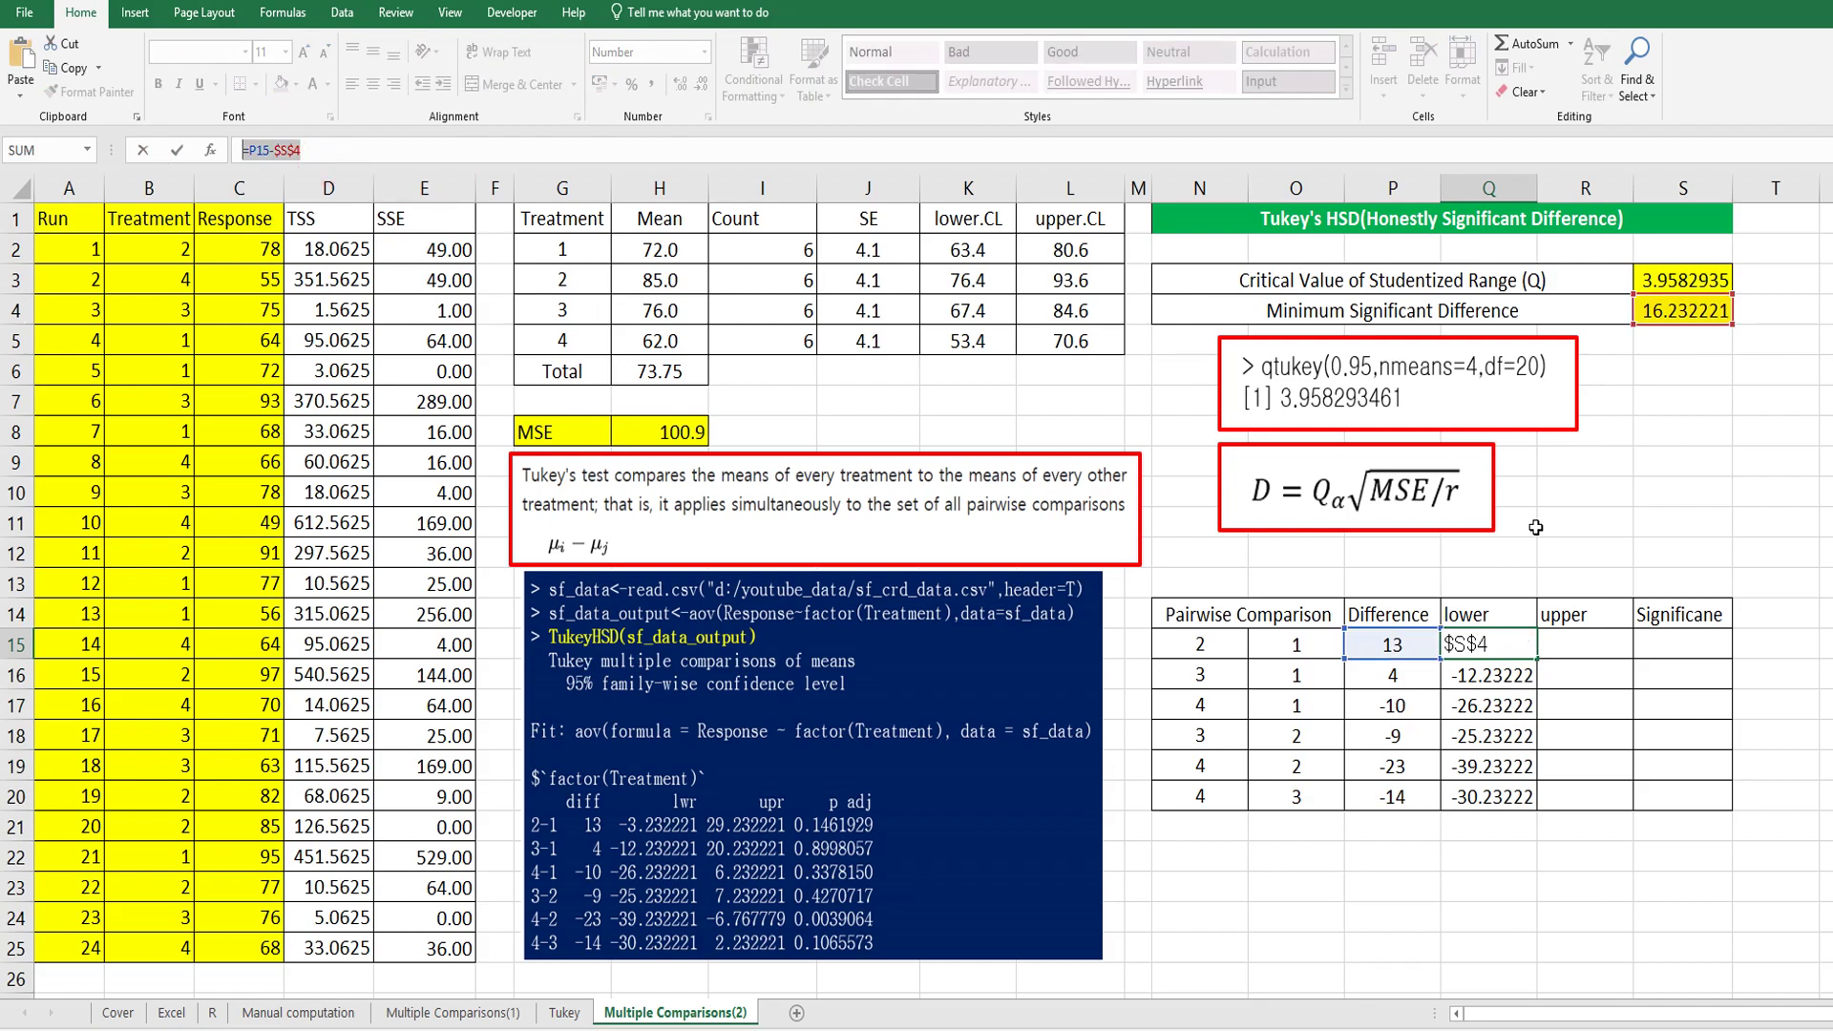
Step: Reuse the lower-bound formula in R15, changed to add $S$4 instead of subtracting
key("ctrl+c")
key("Escape")
left_click(1590, 643)
key("F2")
key("ctrl+v")
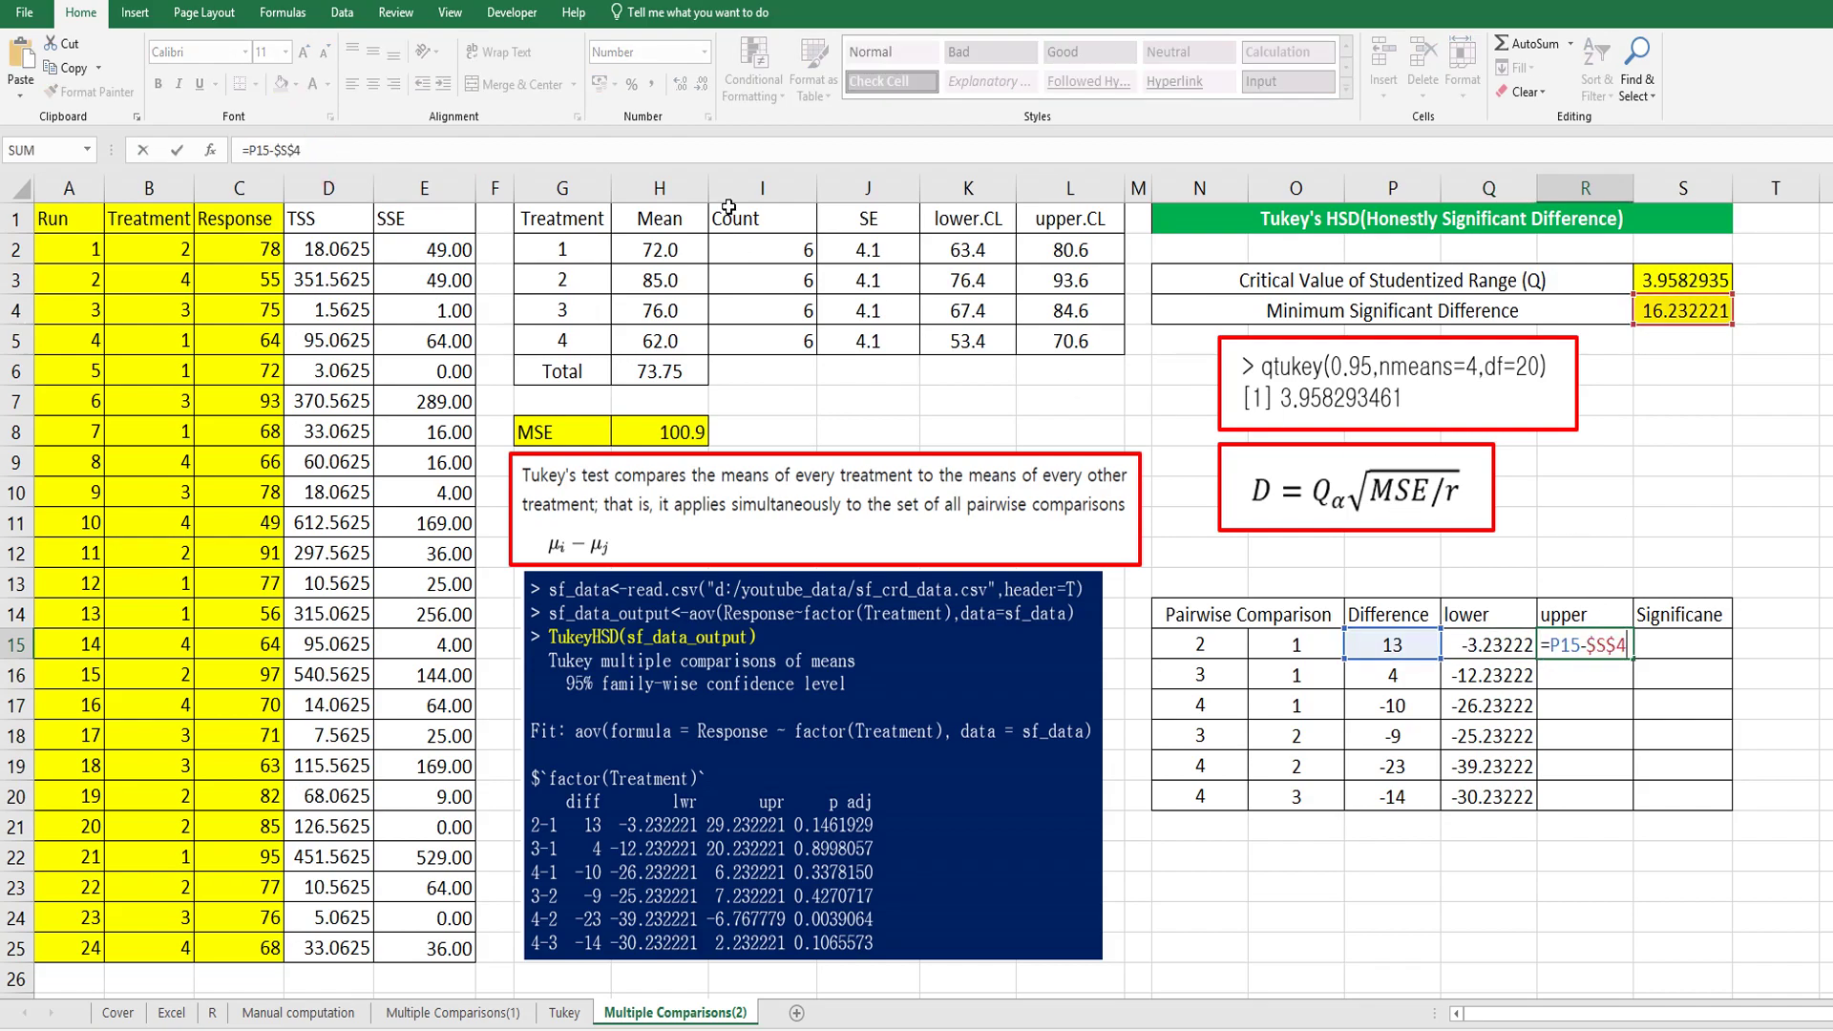
left_click(270, 150)
type("+")
key("Delete")
key("Return")
Step: Copy the R15 upper-bound formula into R16:R20
key("Up")
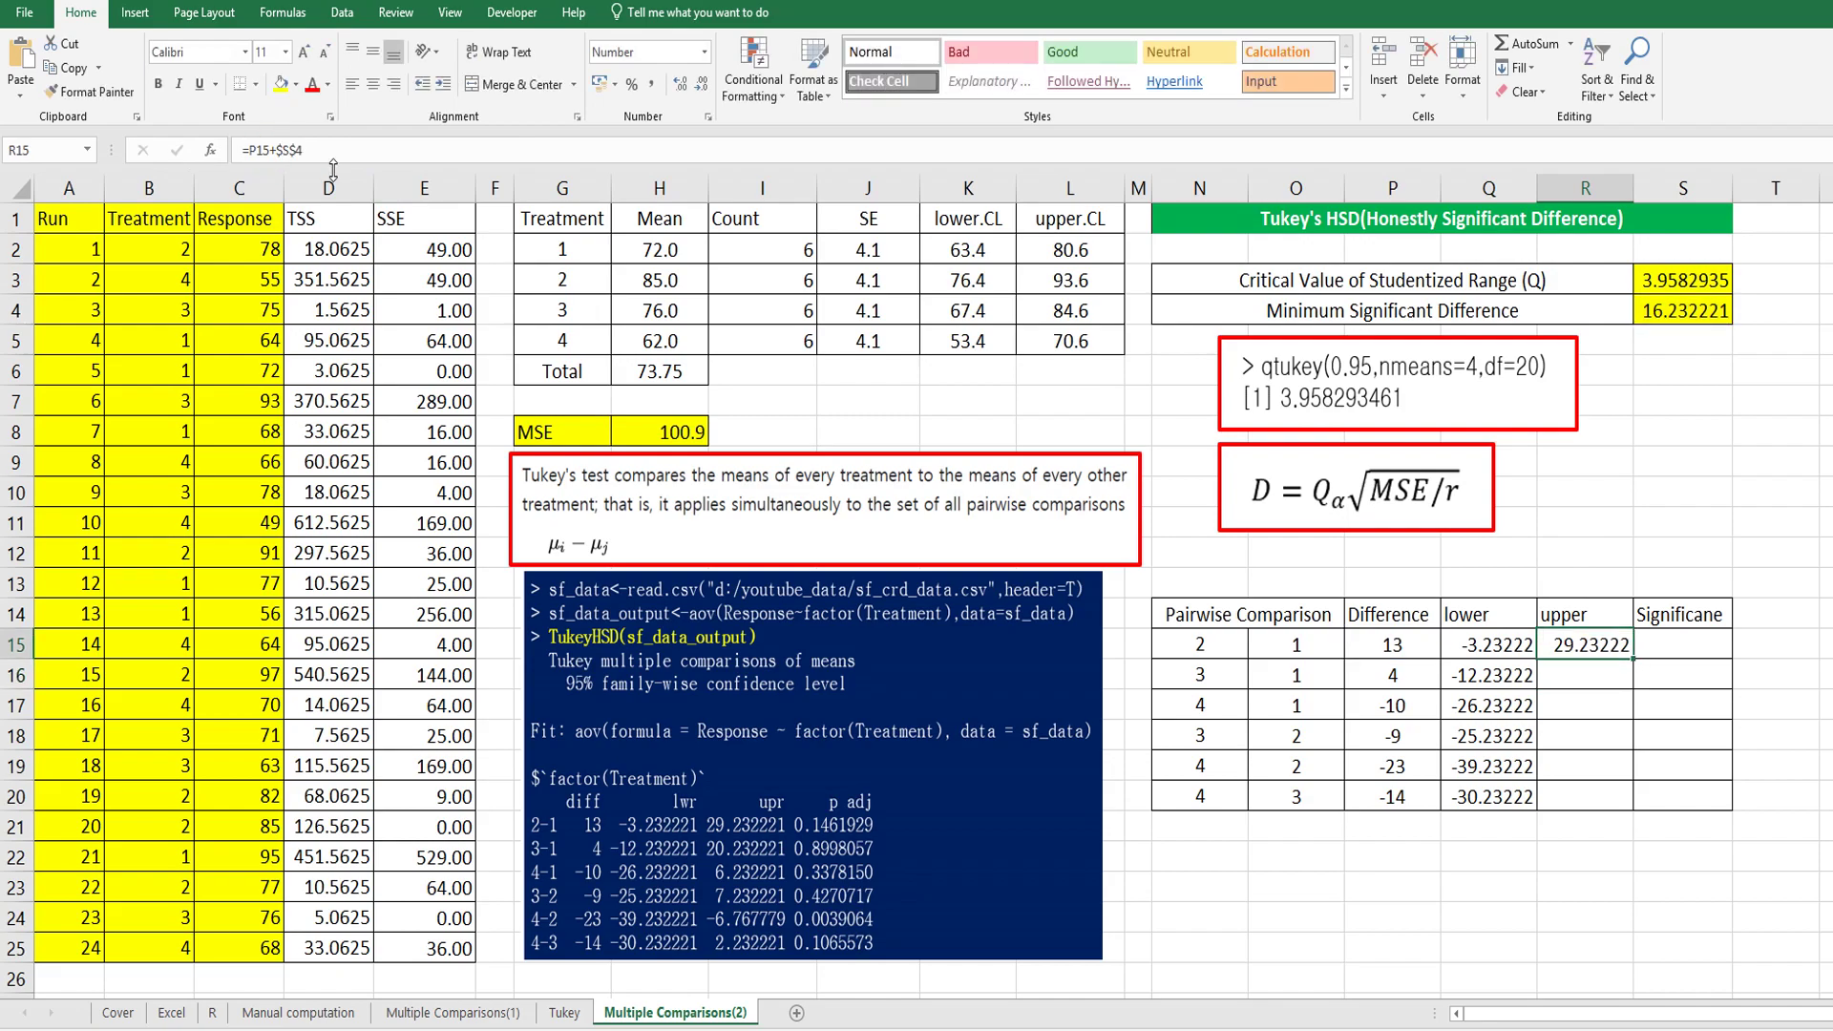
left_click(1568, 787, "shift")
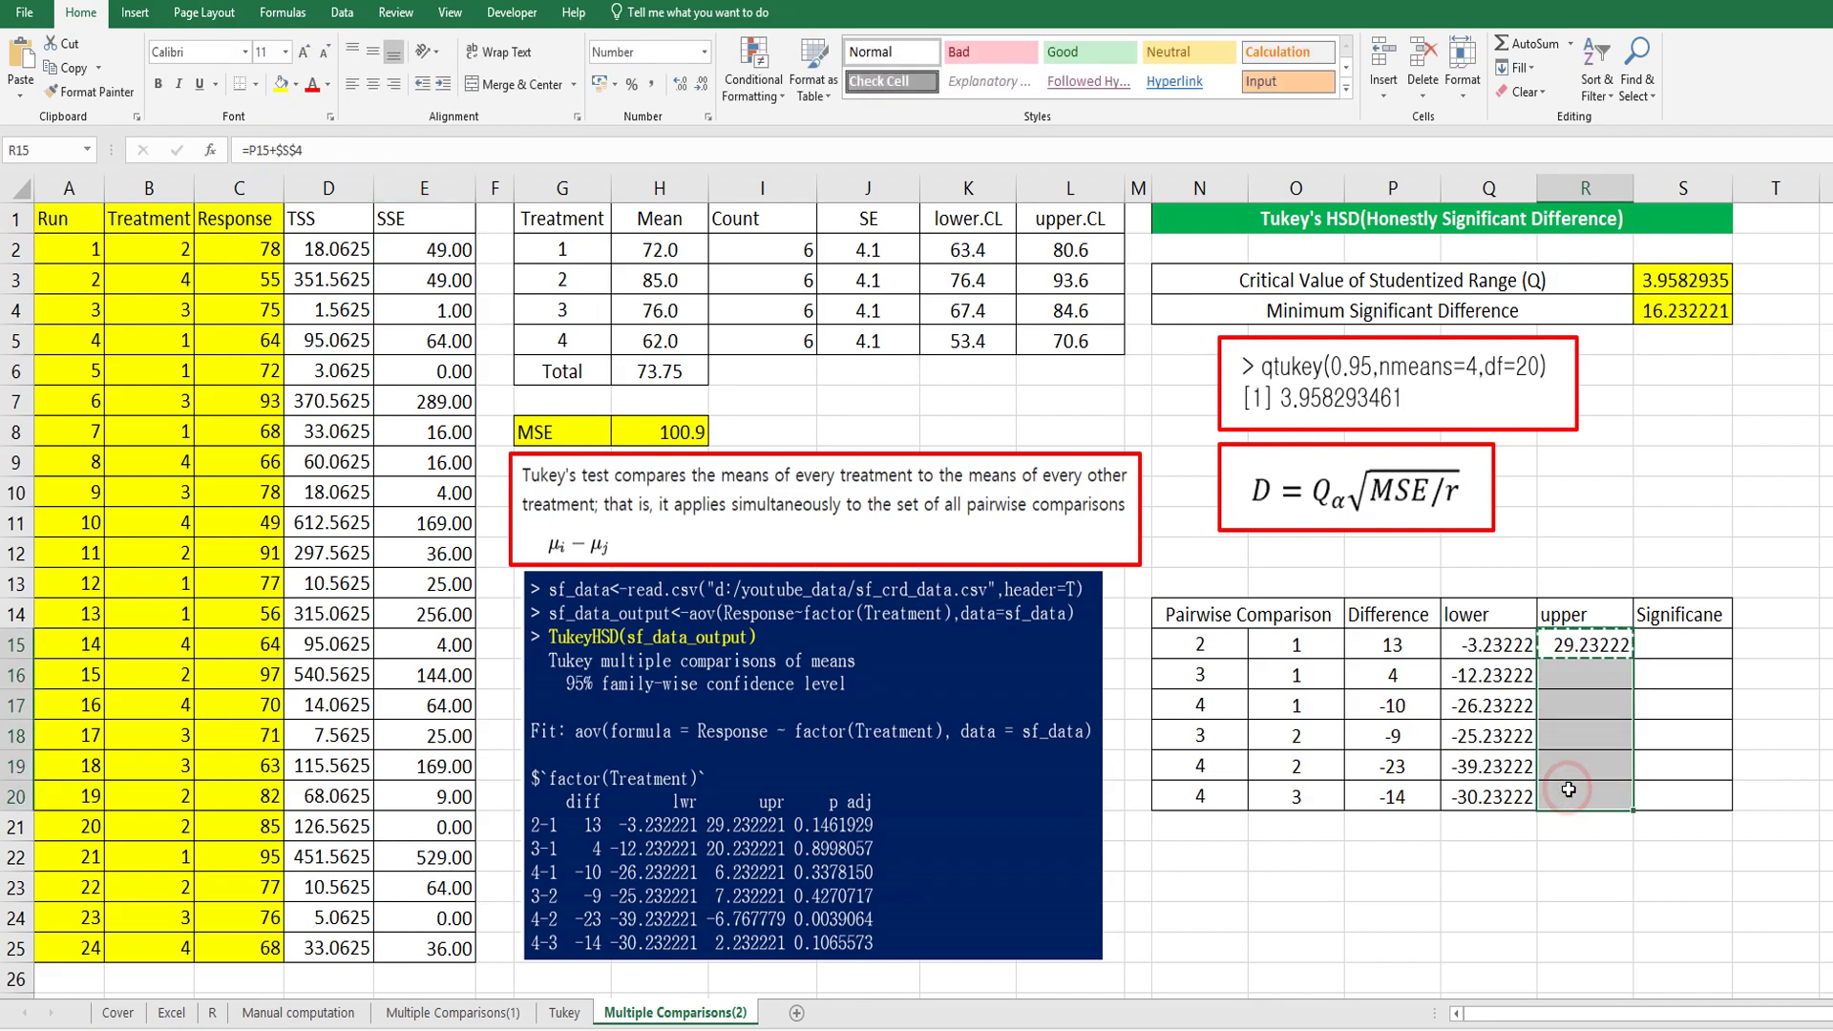
key("ctrl+v")
key("Escape")
left_click(1393, 855)
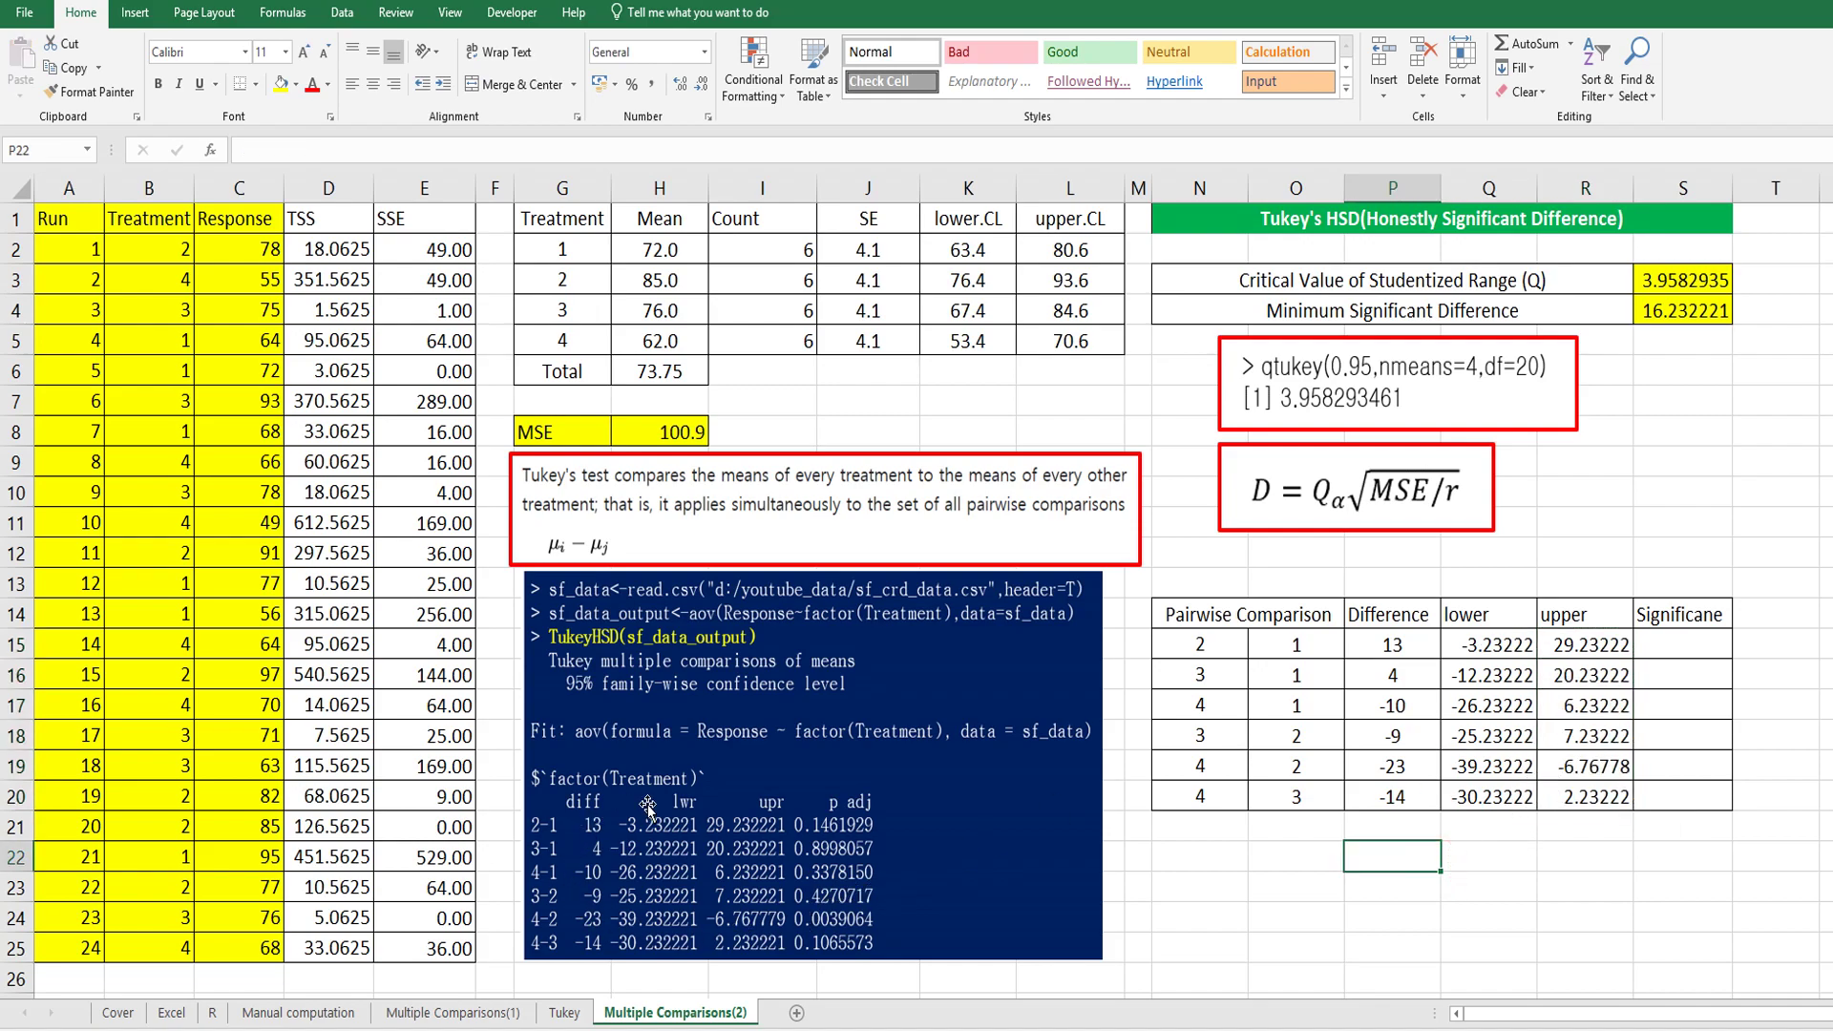
Step: Enter =IF(ABS(P15)>$S$4,"Yes","No") in S15 and copy it down to S20
left_click(1683, 643)
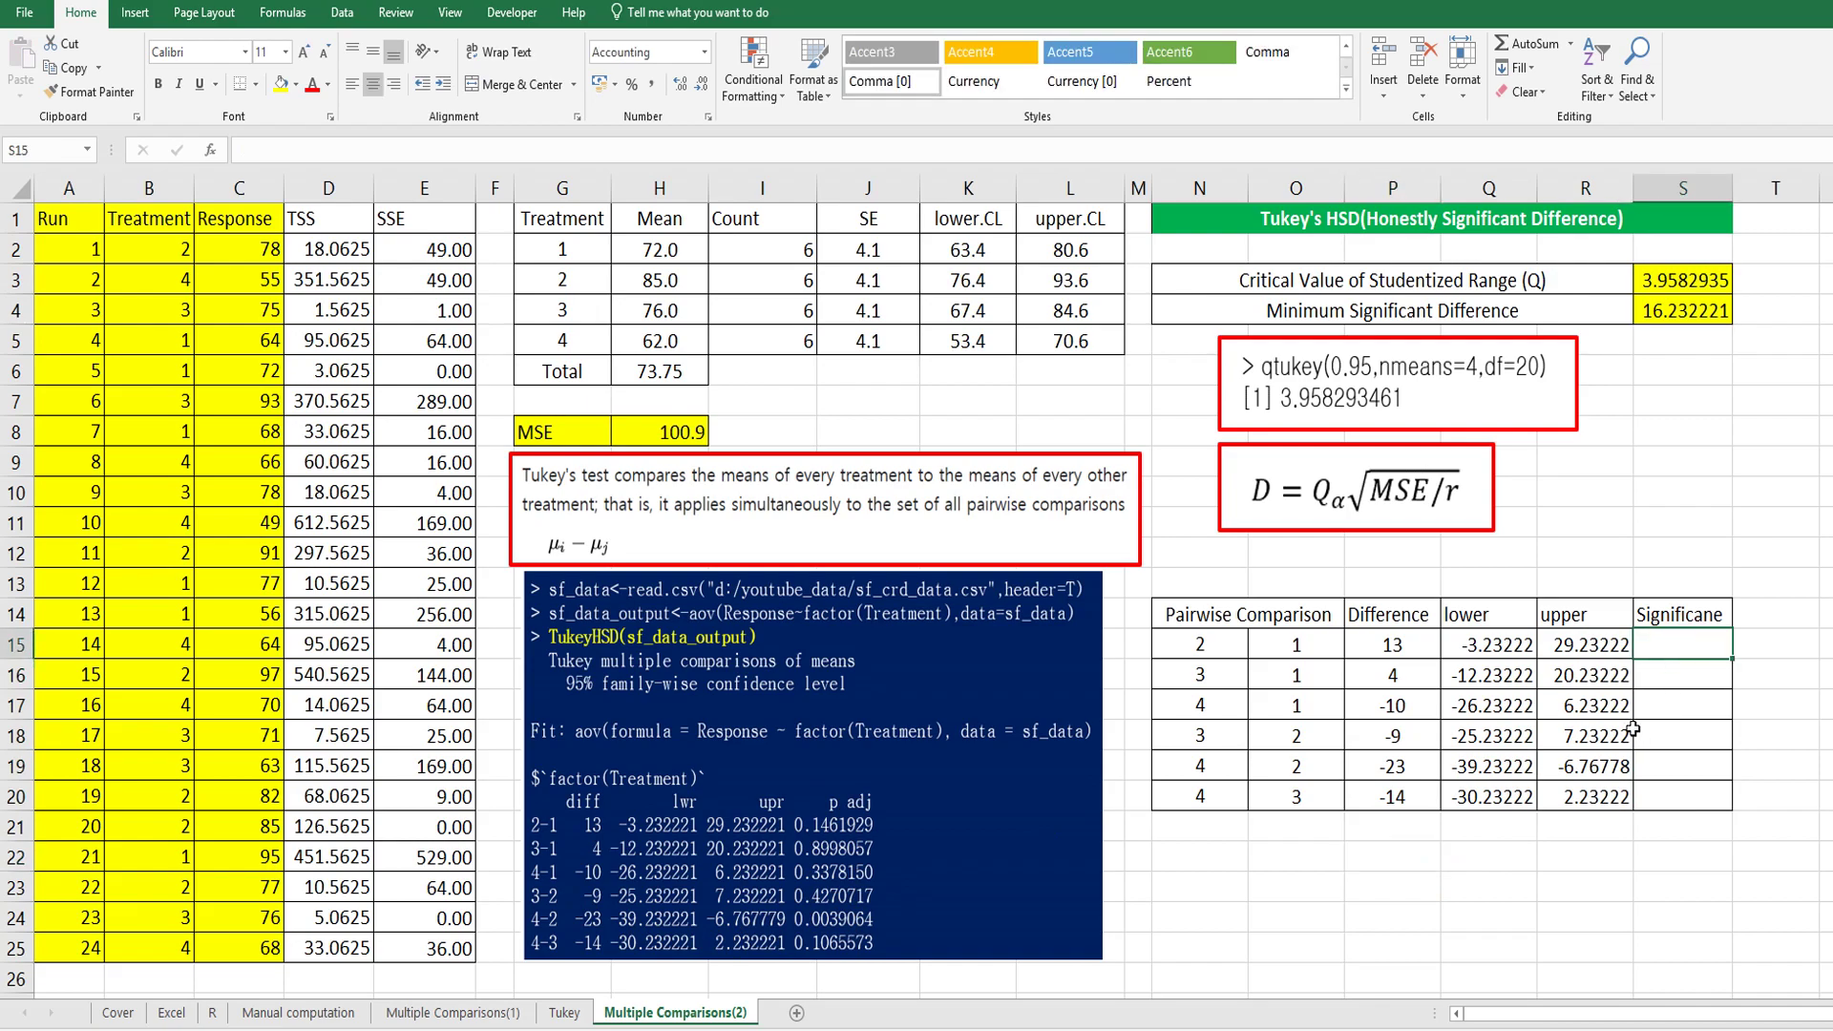
type("=if")
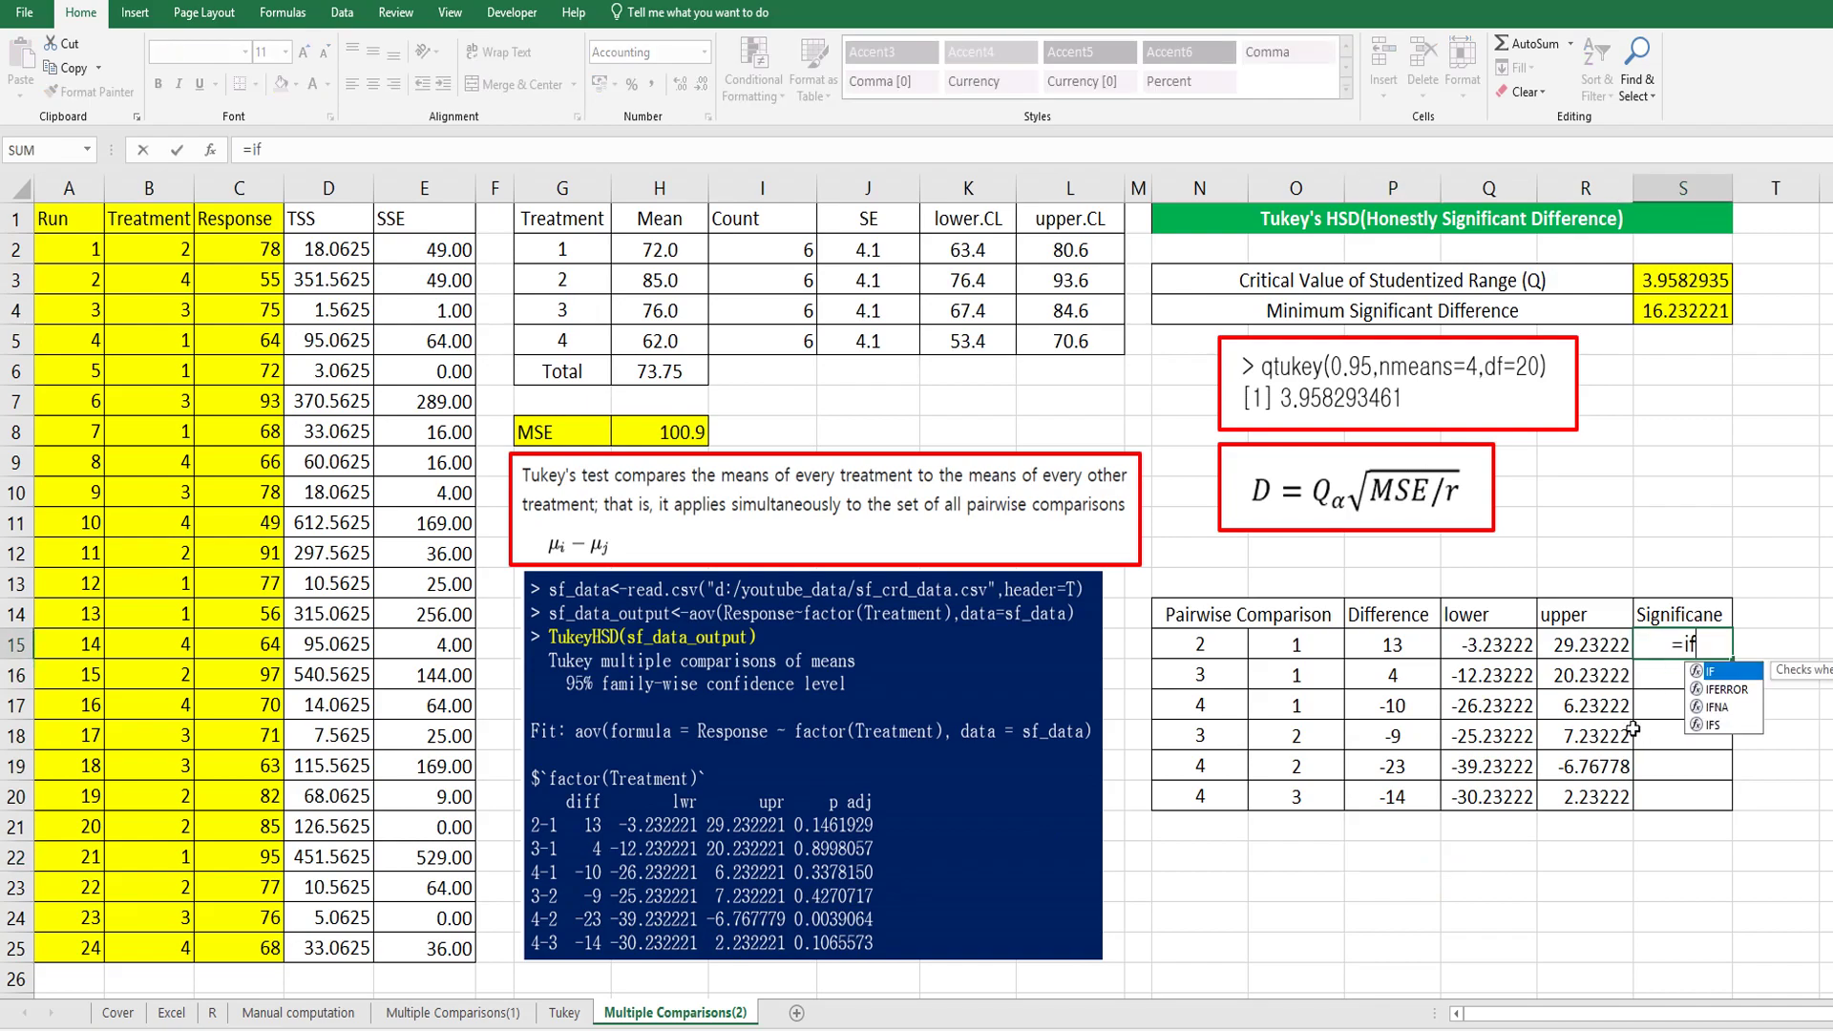
type("(")
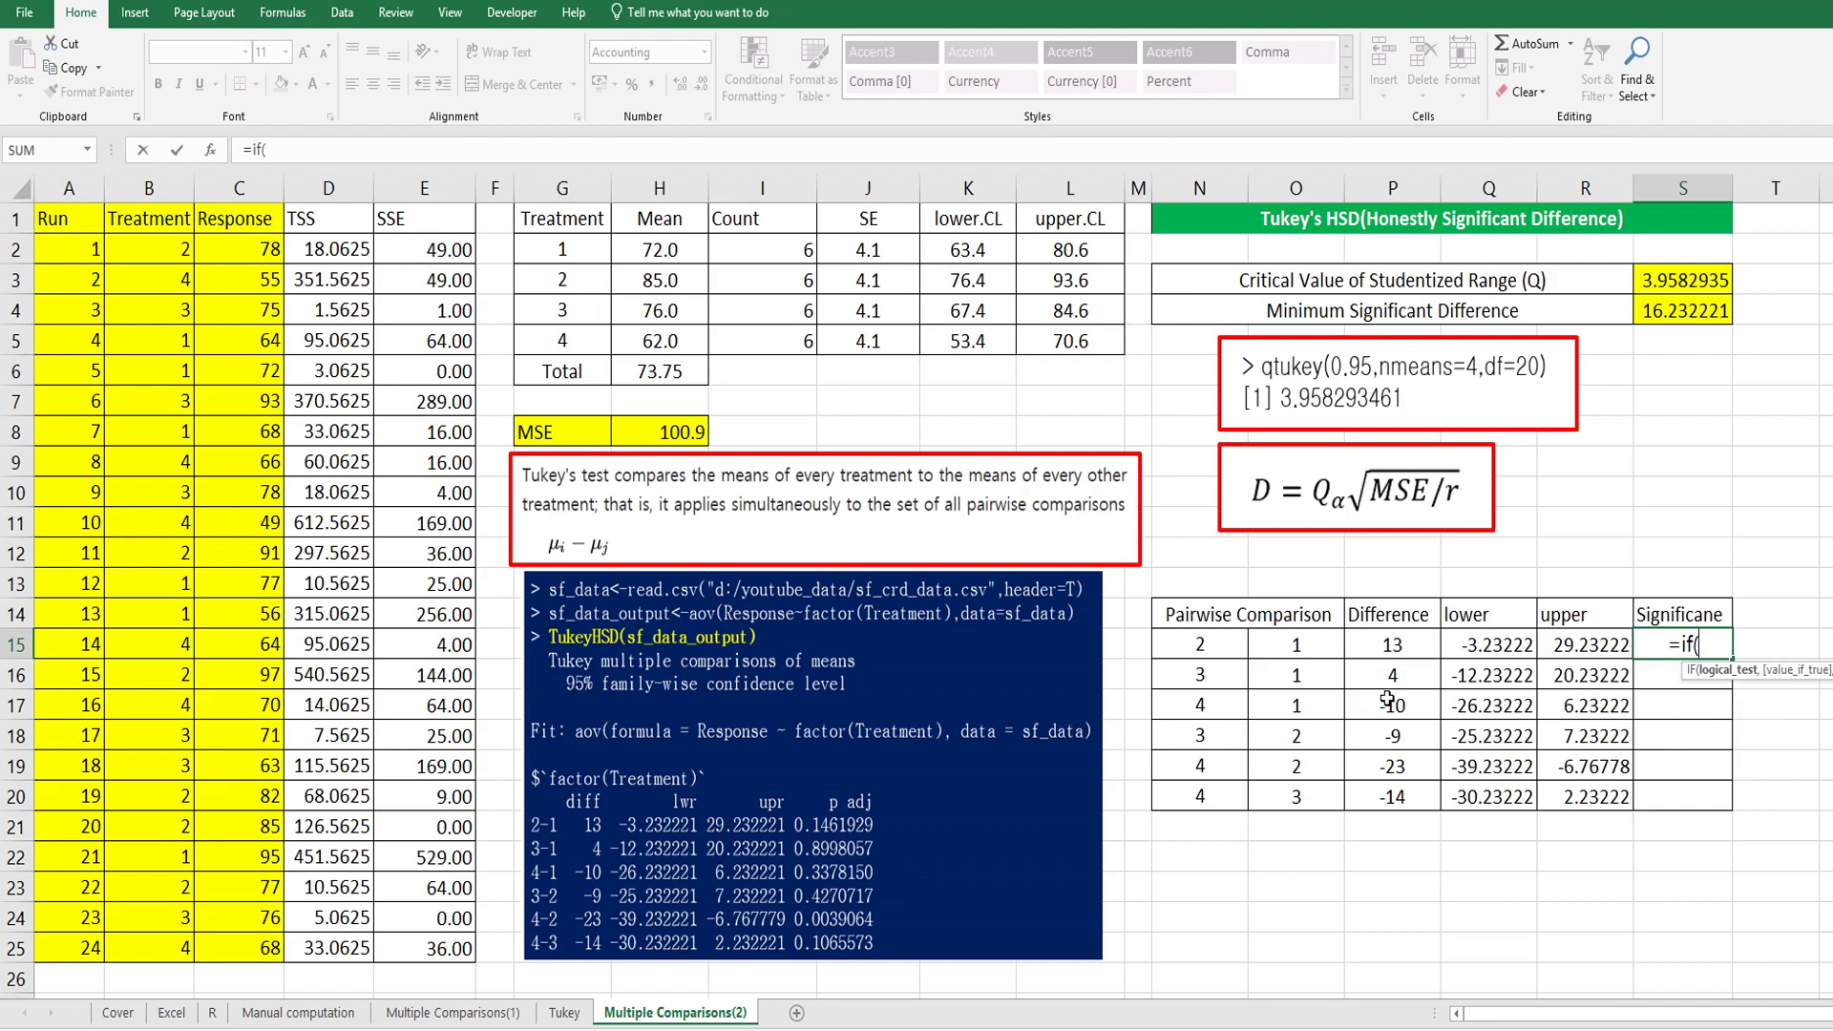
type("abs(")
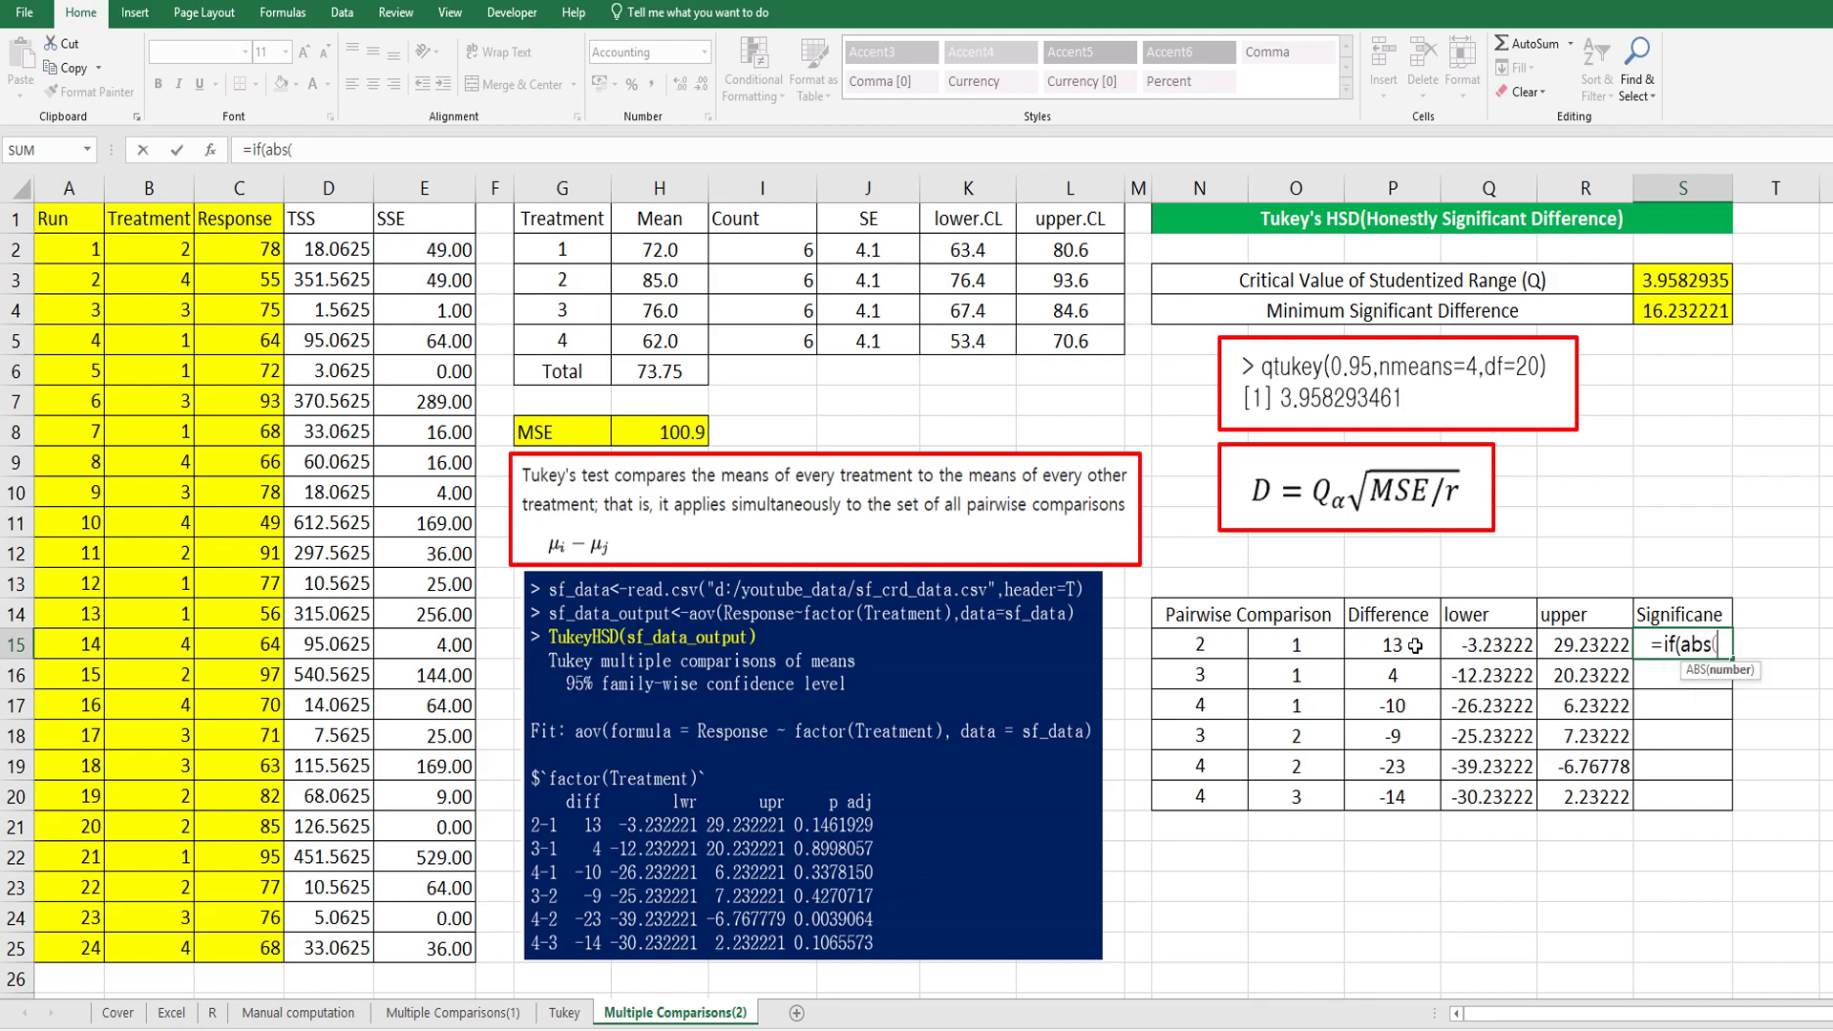
left_click(1413, 646)
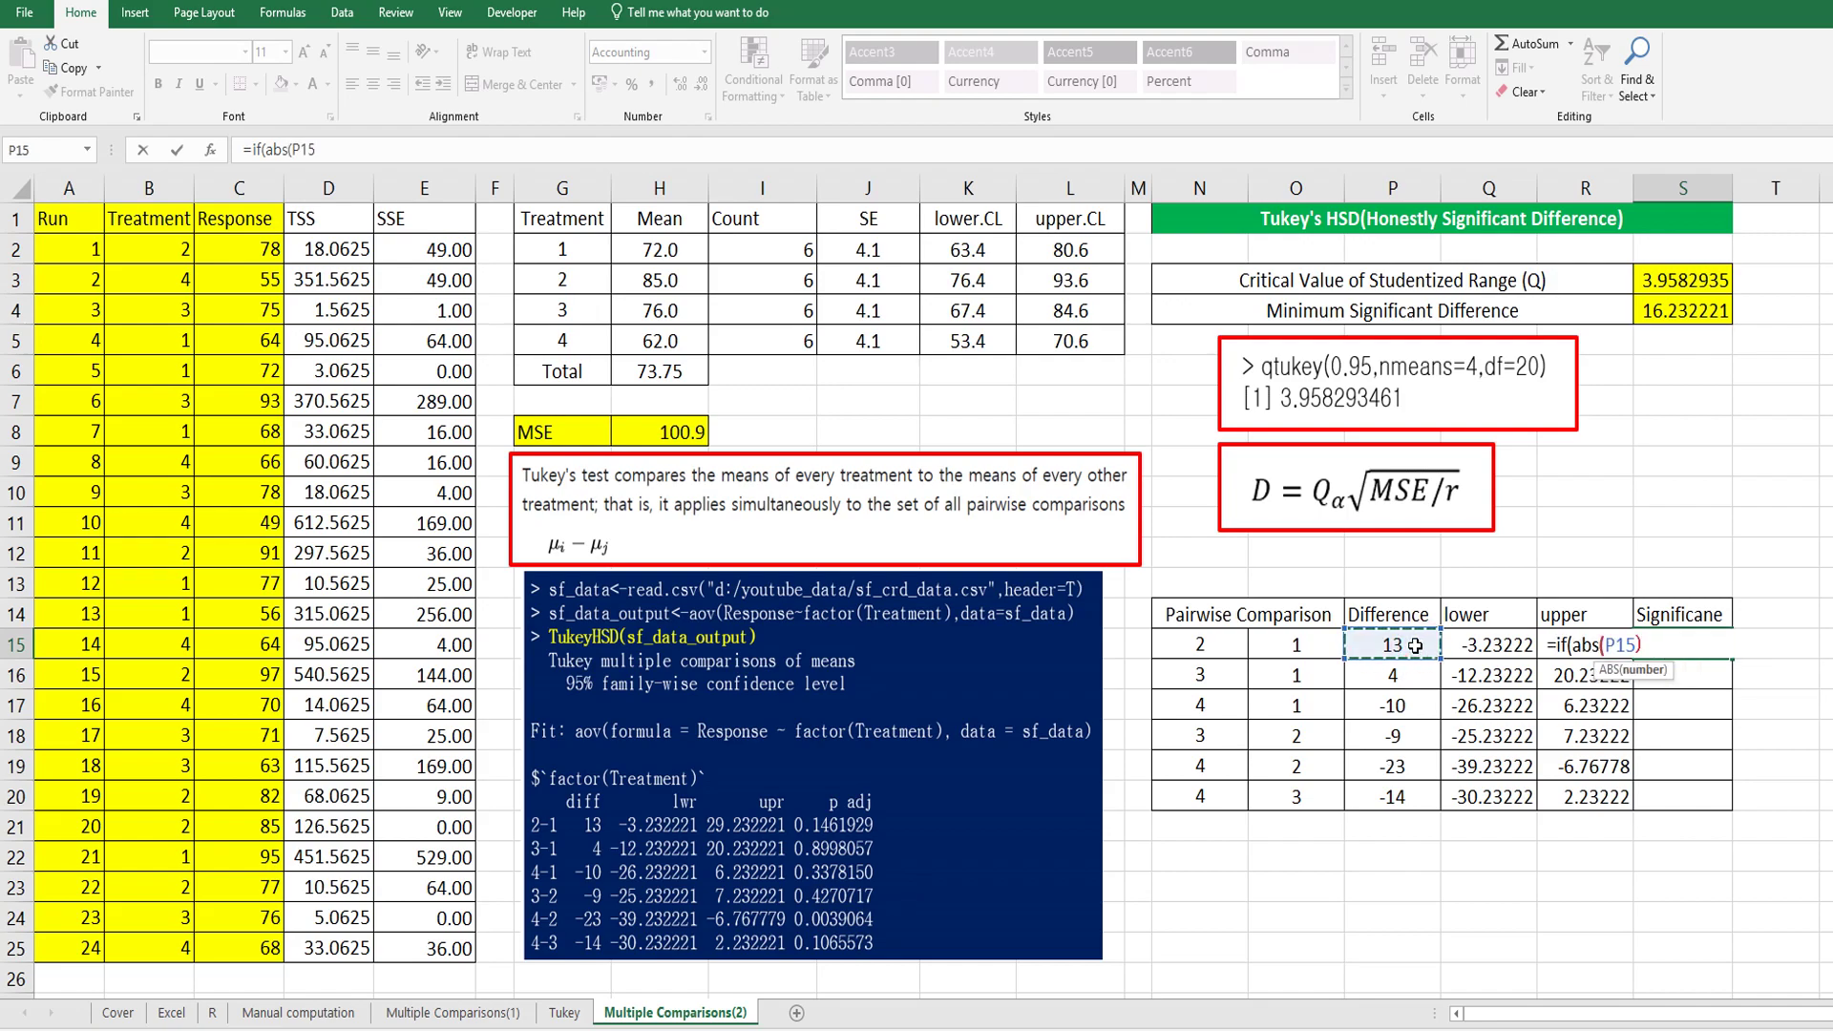
type(")>")
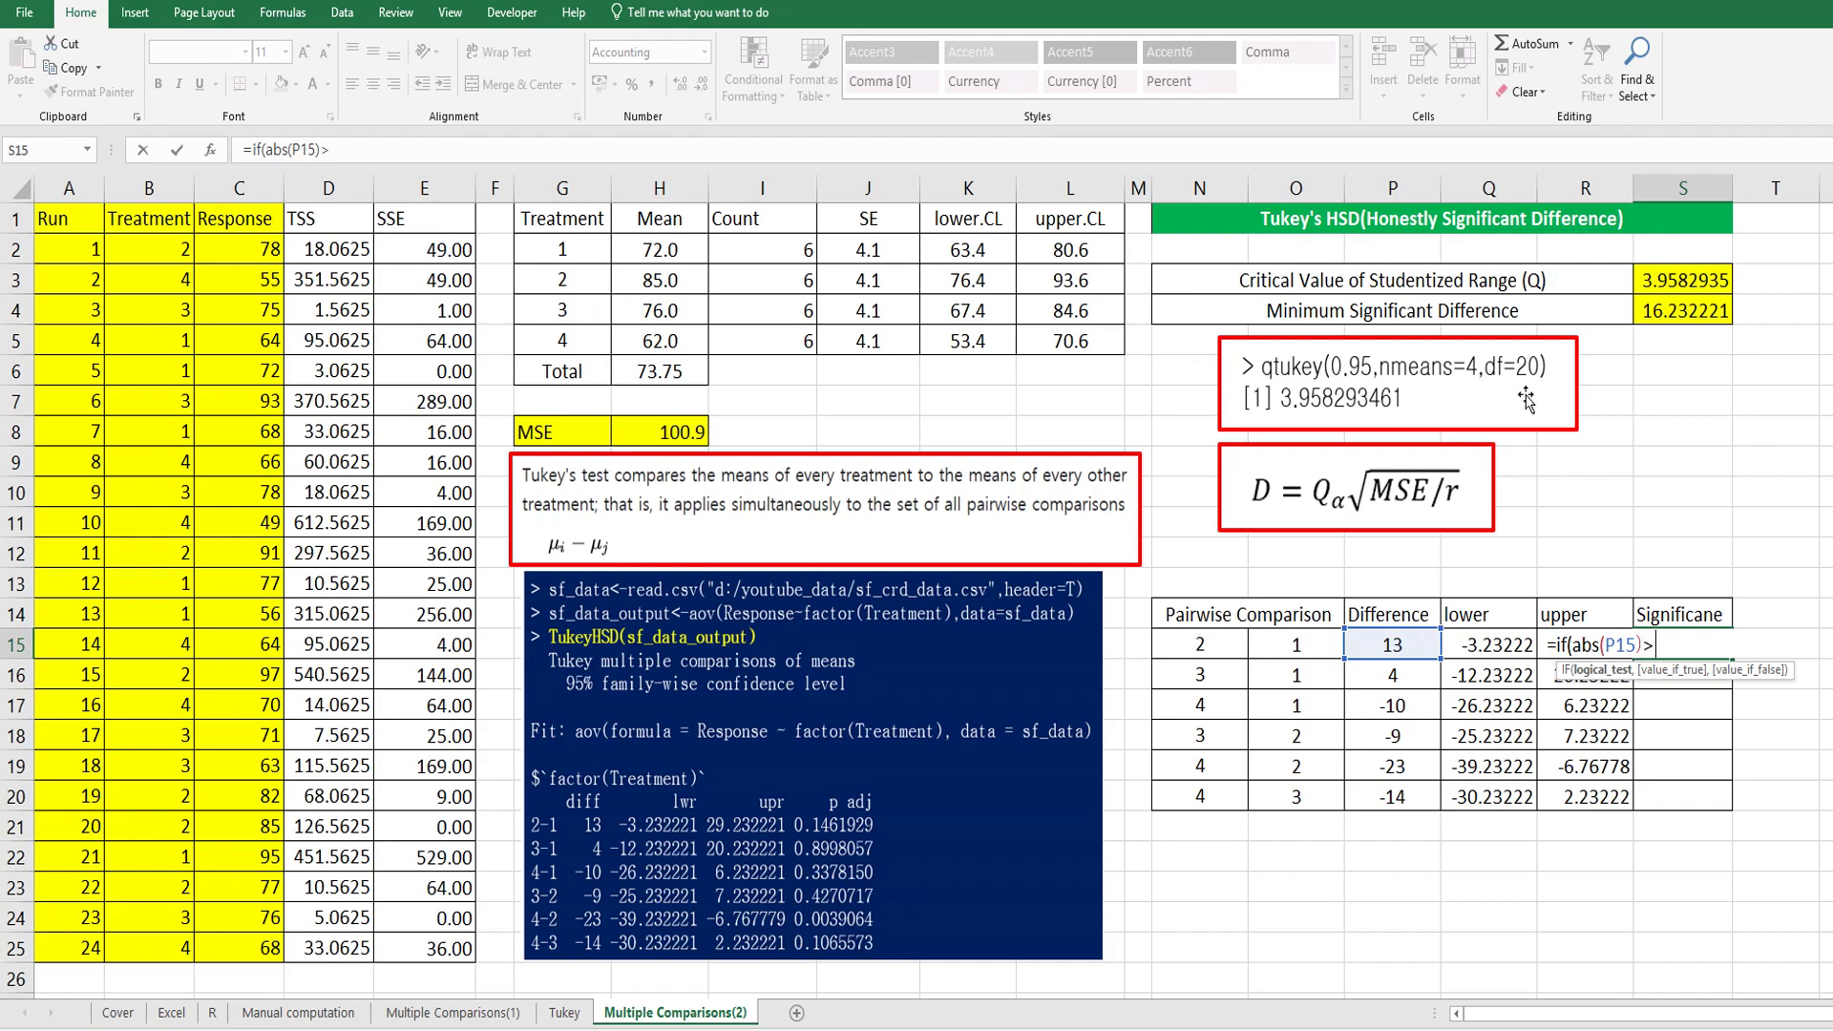
left_click(1661, 310)
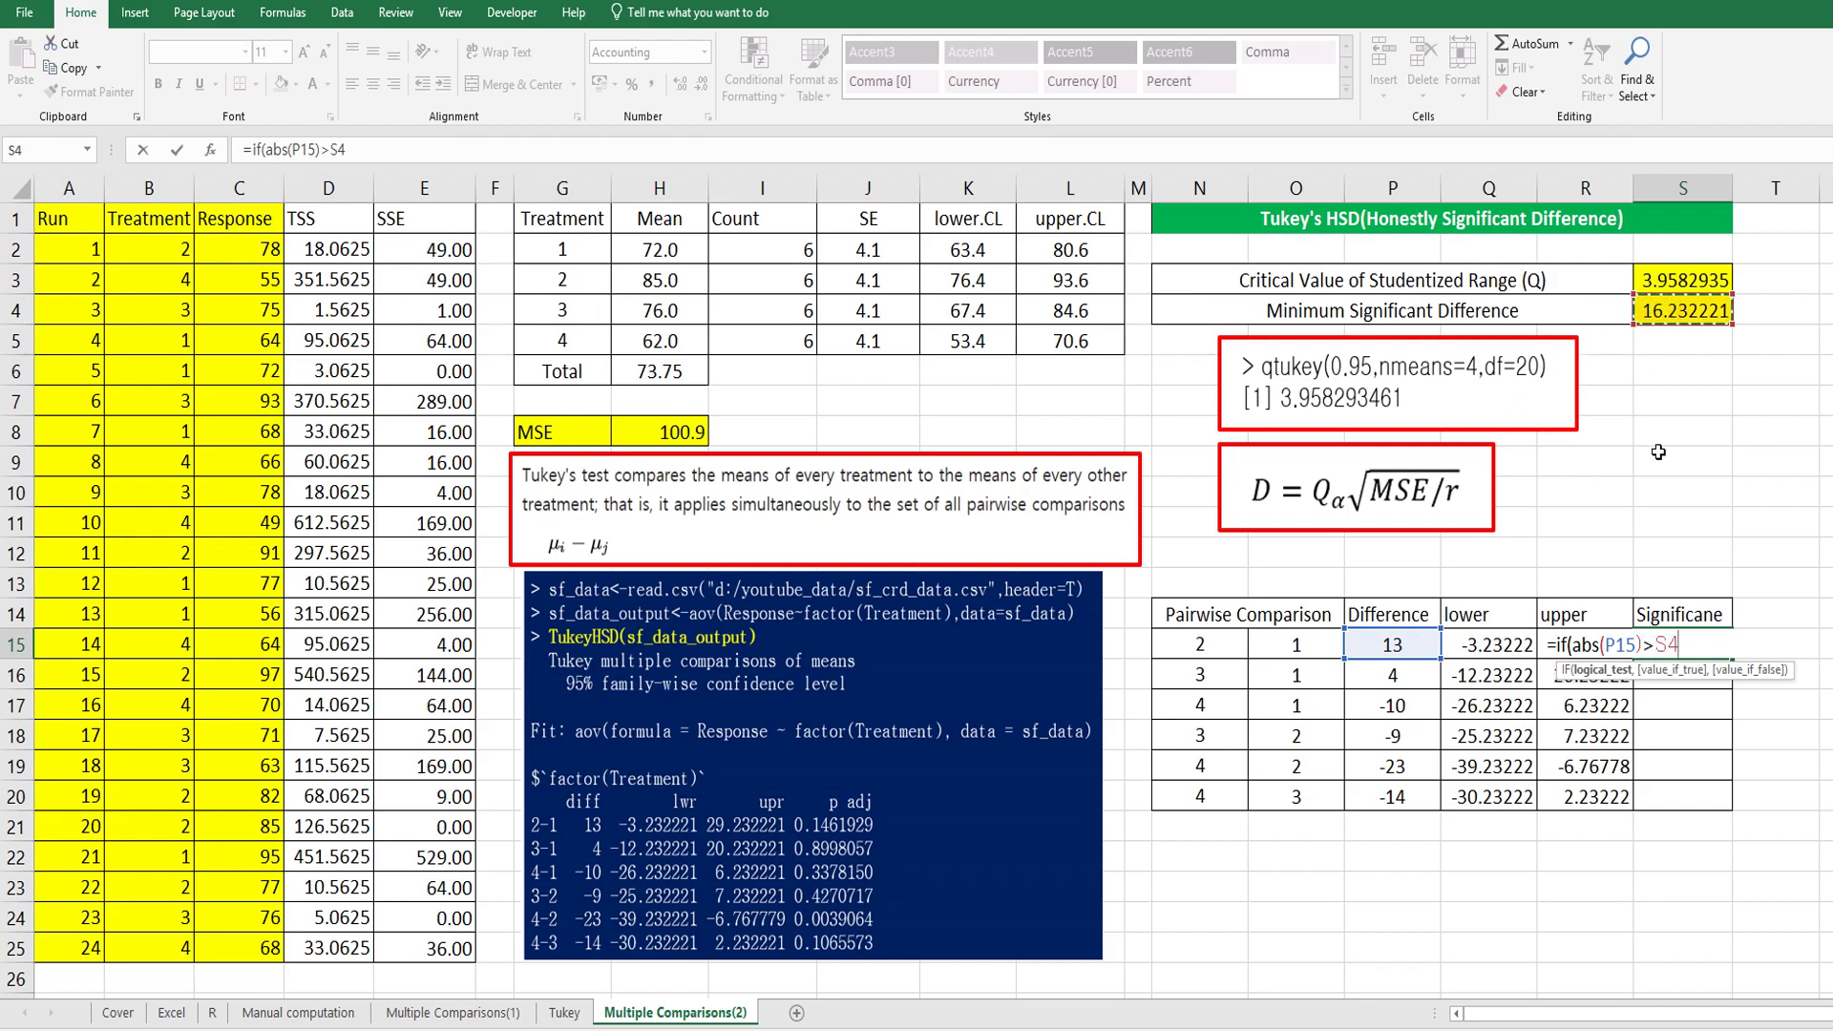
key("F4")
type("$S$4,\"")
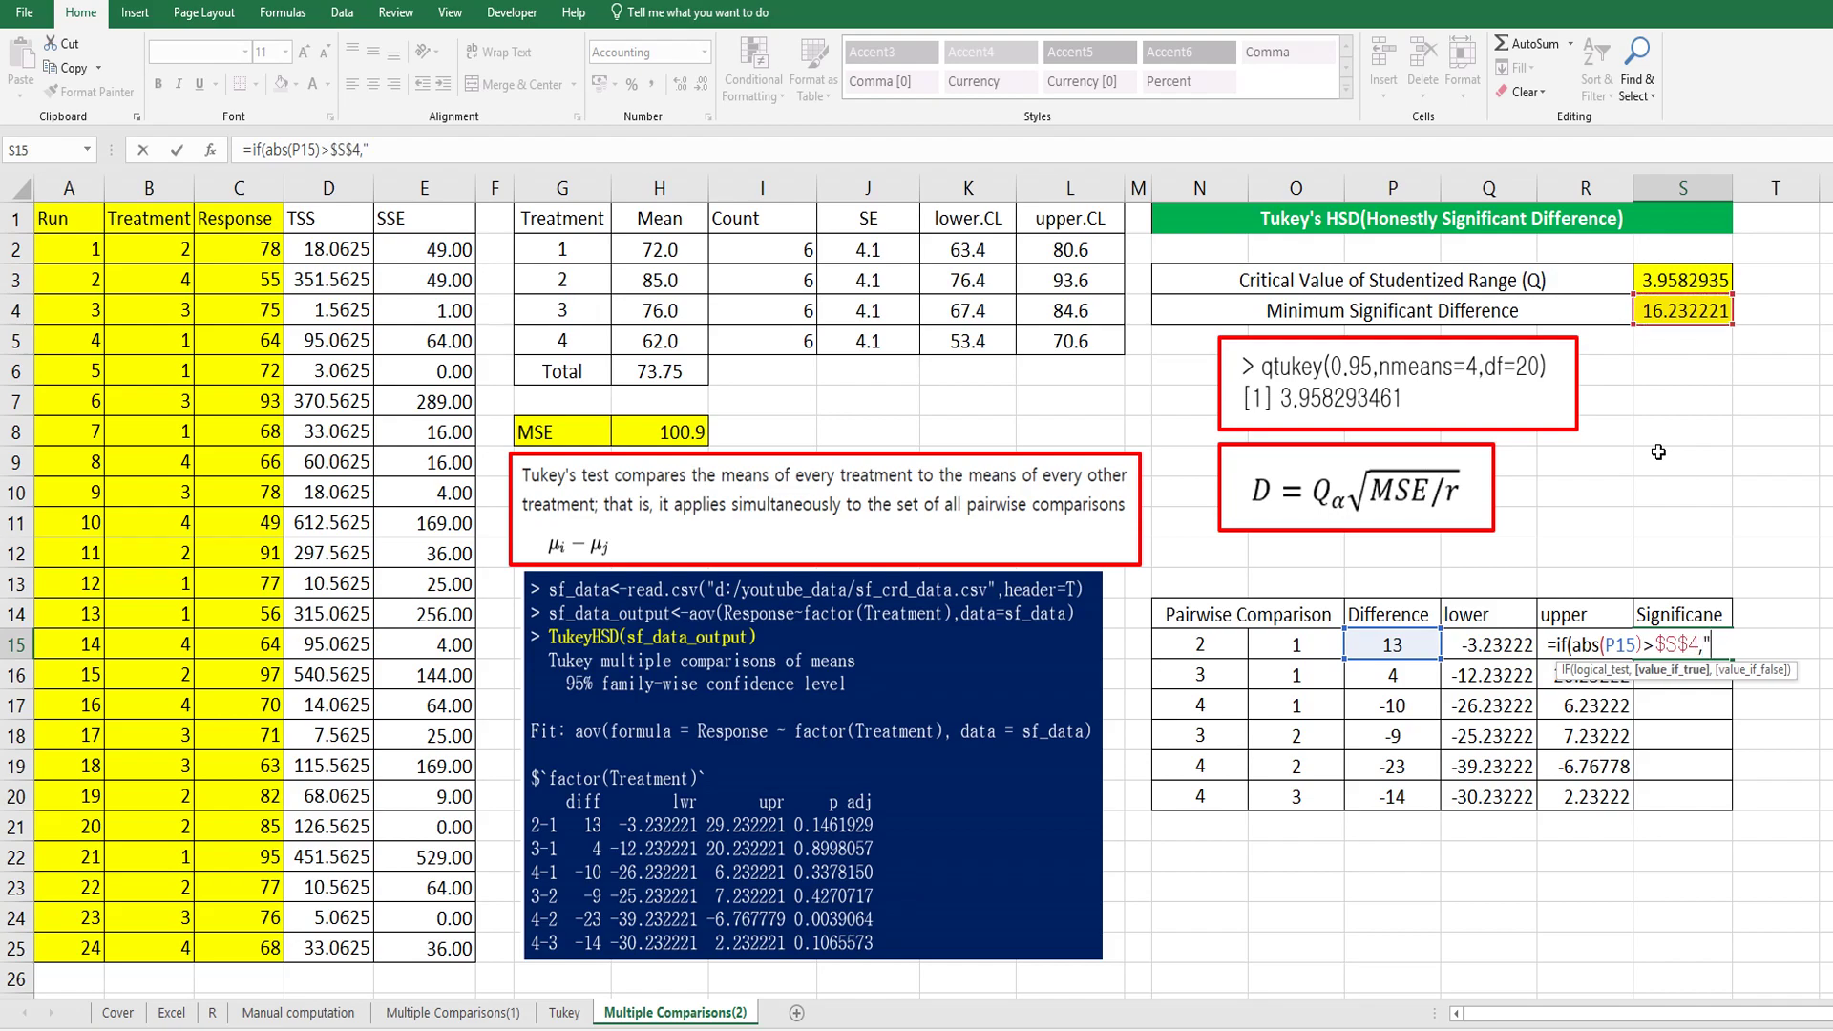
type("Yes\"")
type(",\"No")
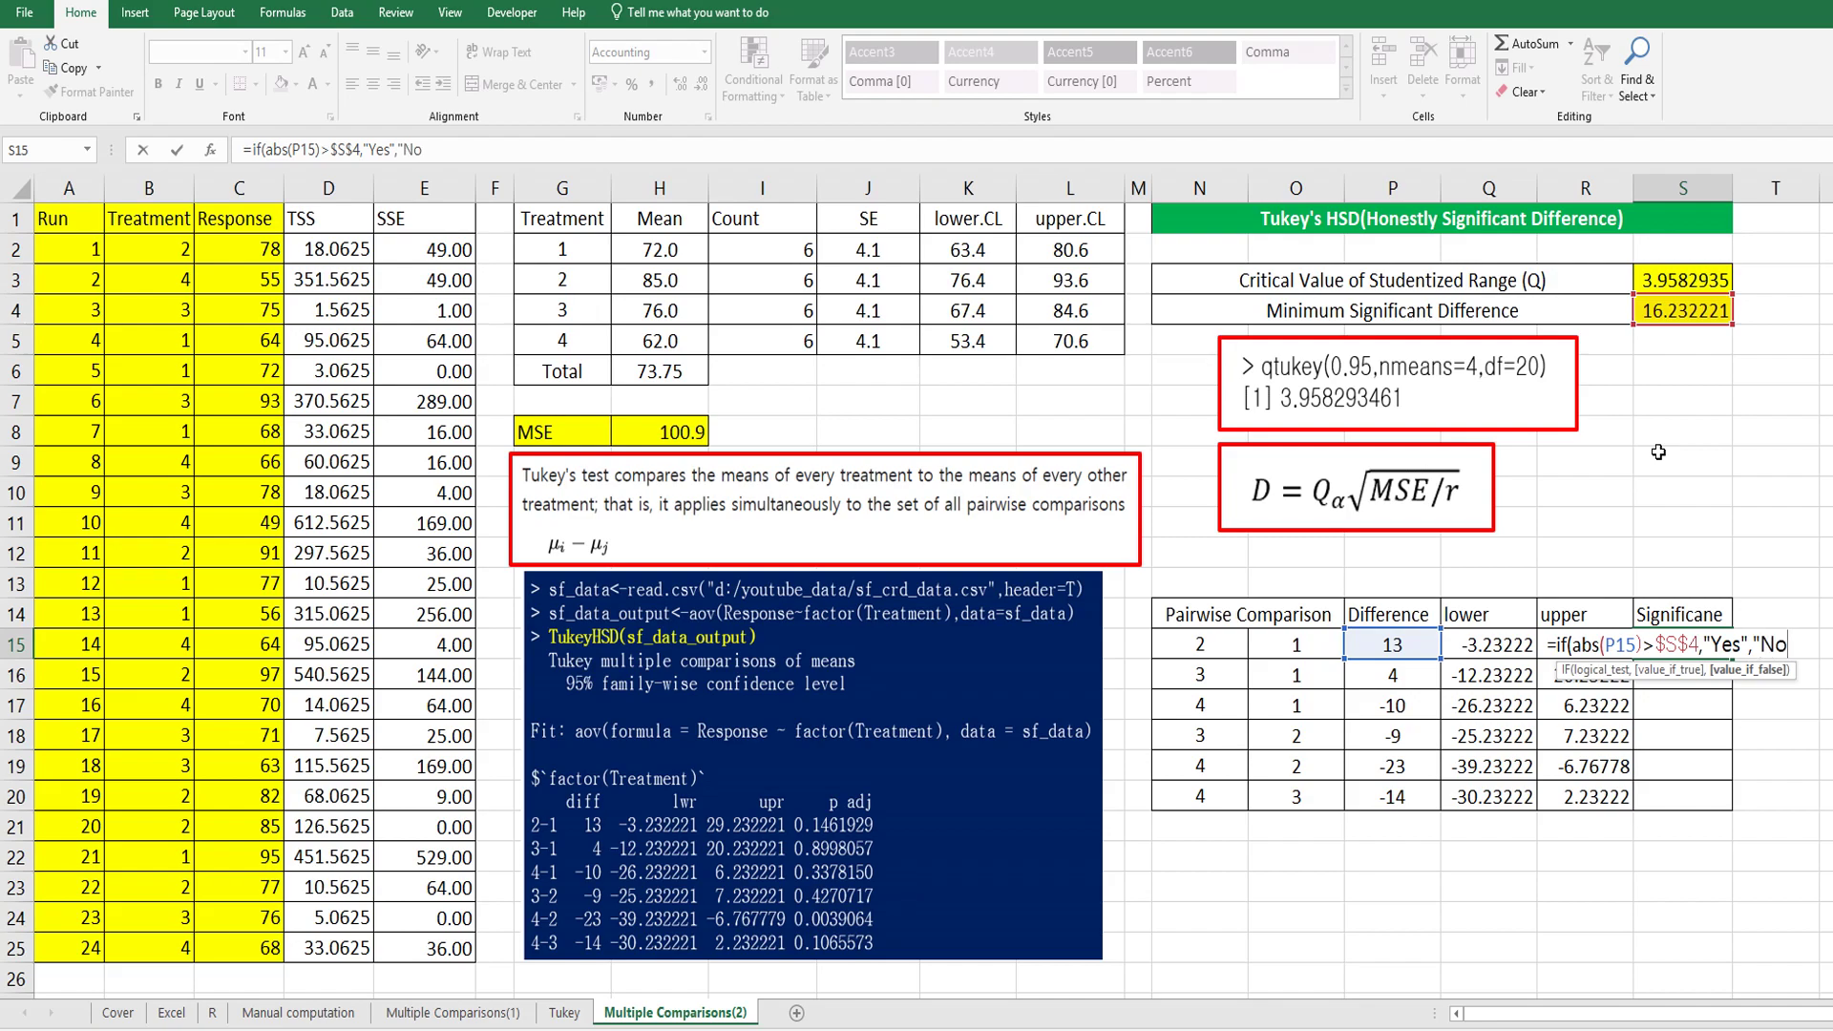
type("\")")
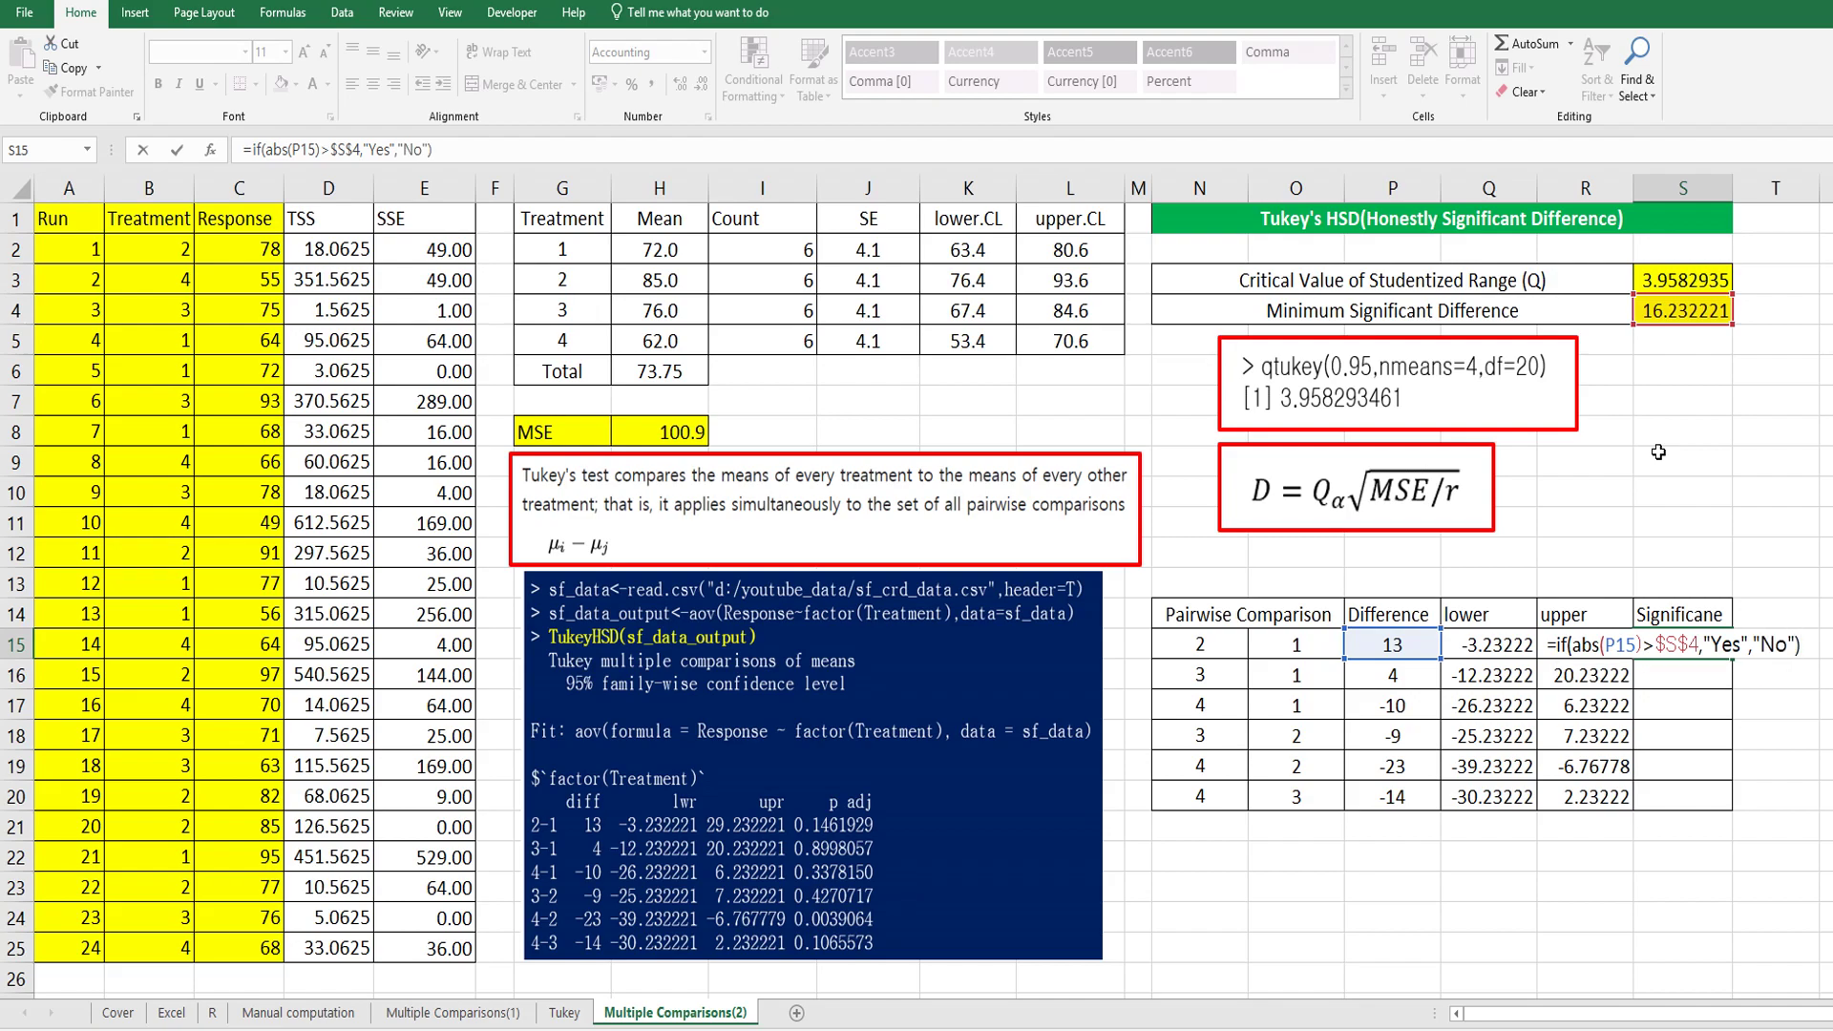
key("Return")
key("Up")
key("ctrl+c")
key("shift+Down")
key("shift+Down")
key("shift+Down")
key("shift+Down")
key("shift+Down")
key("ctrl+v")
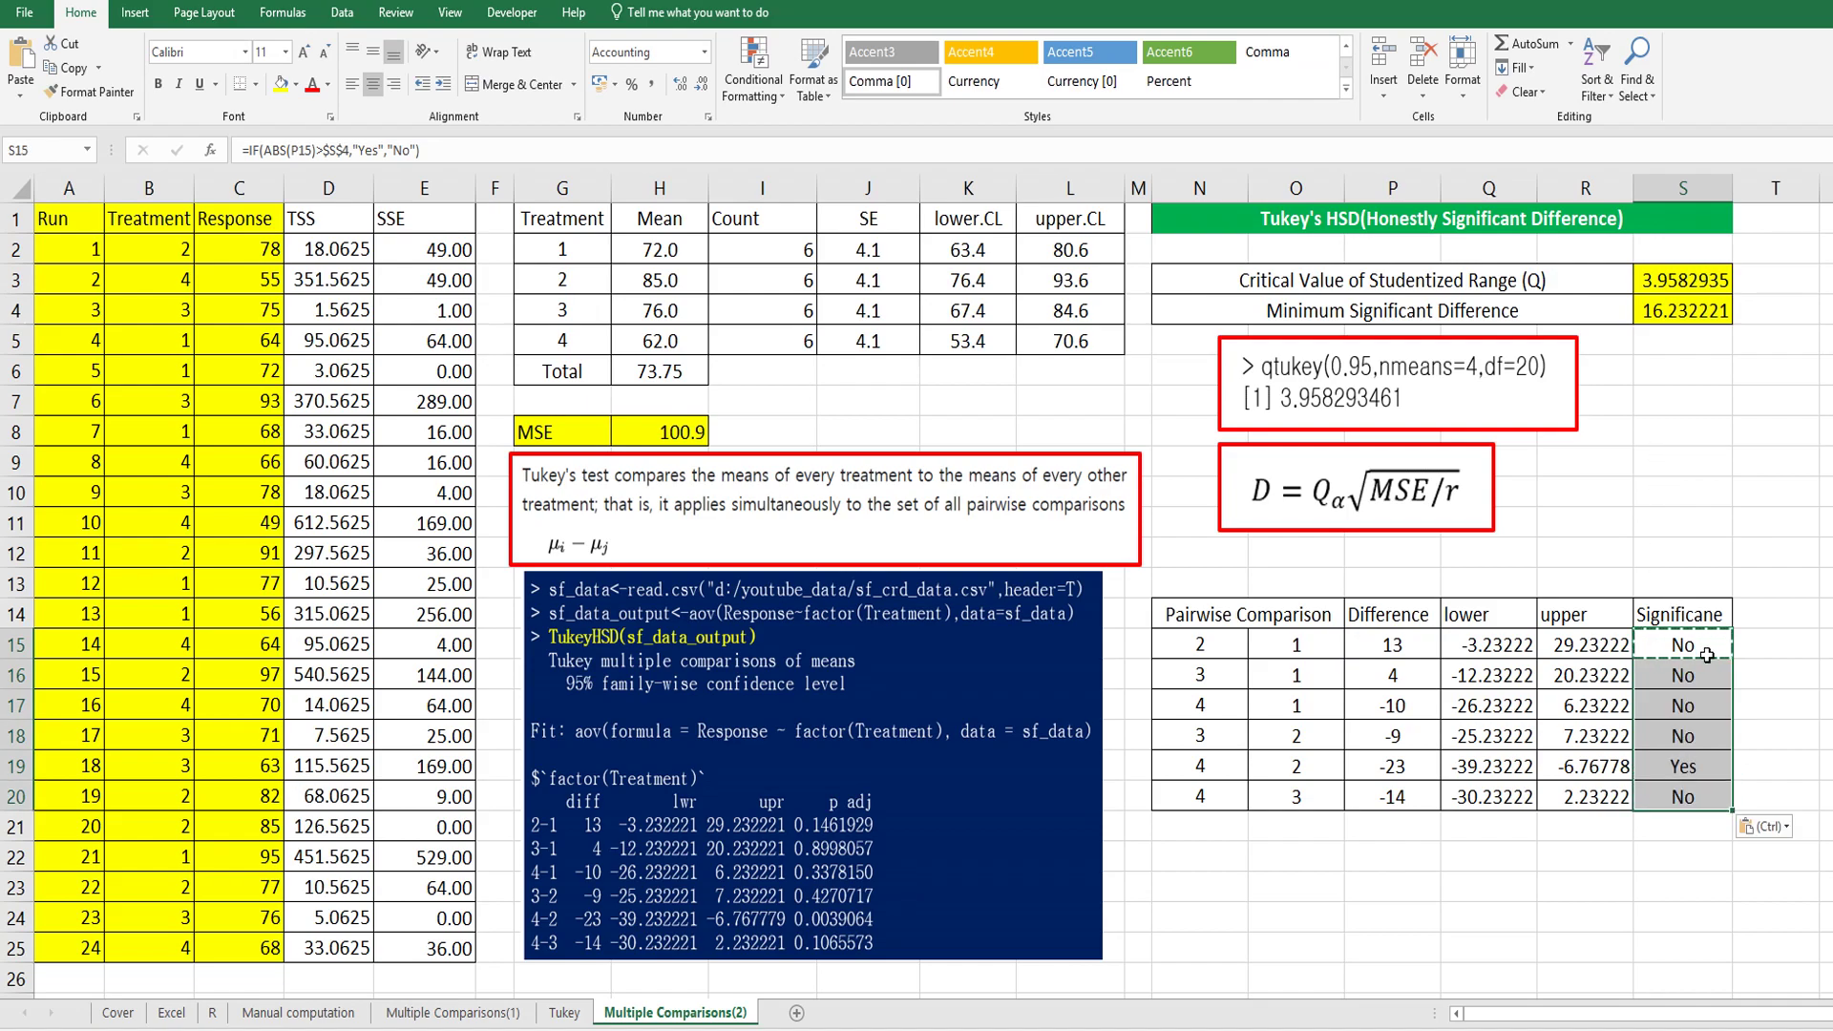
Step: Give row N19:S19, the 4–2 comparison, a yellow fill
left_click_drag(1705, 767, 1211, 767)
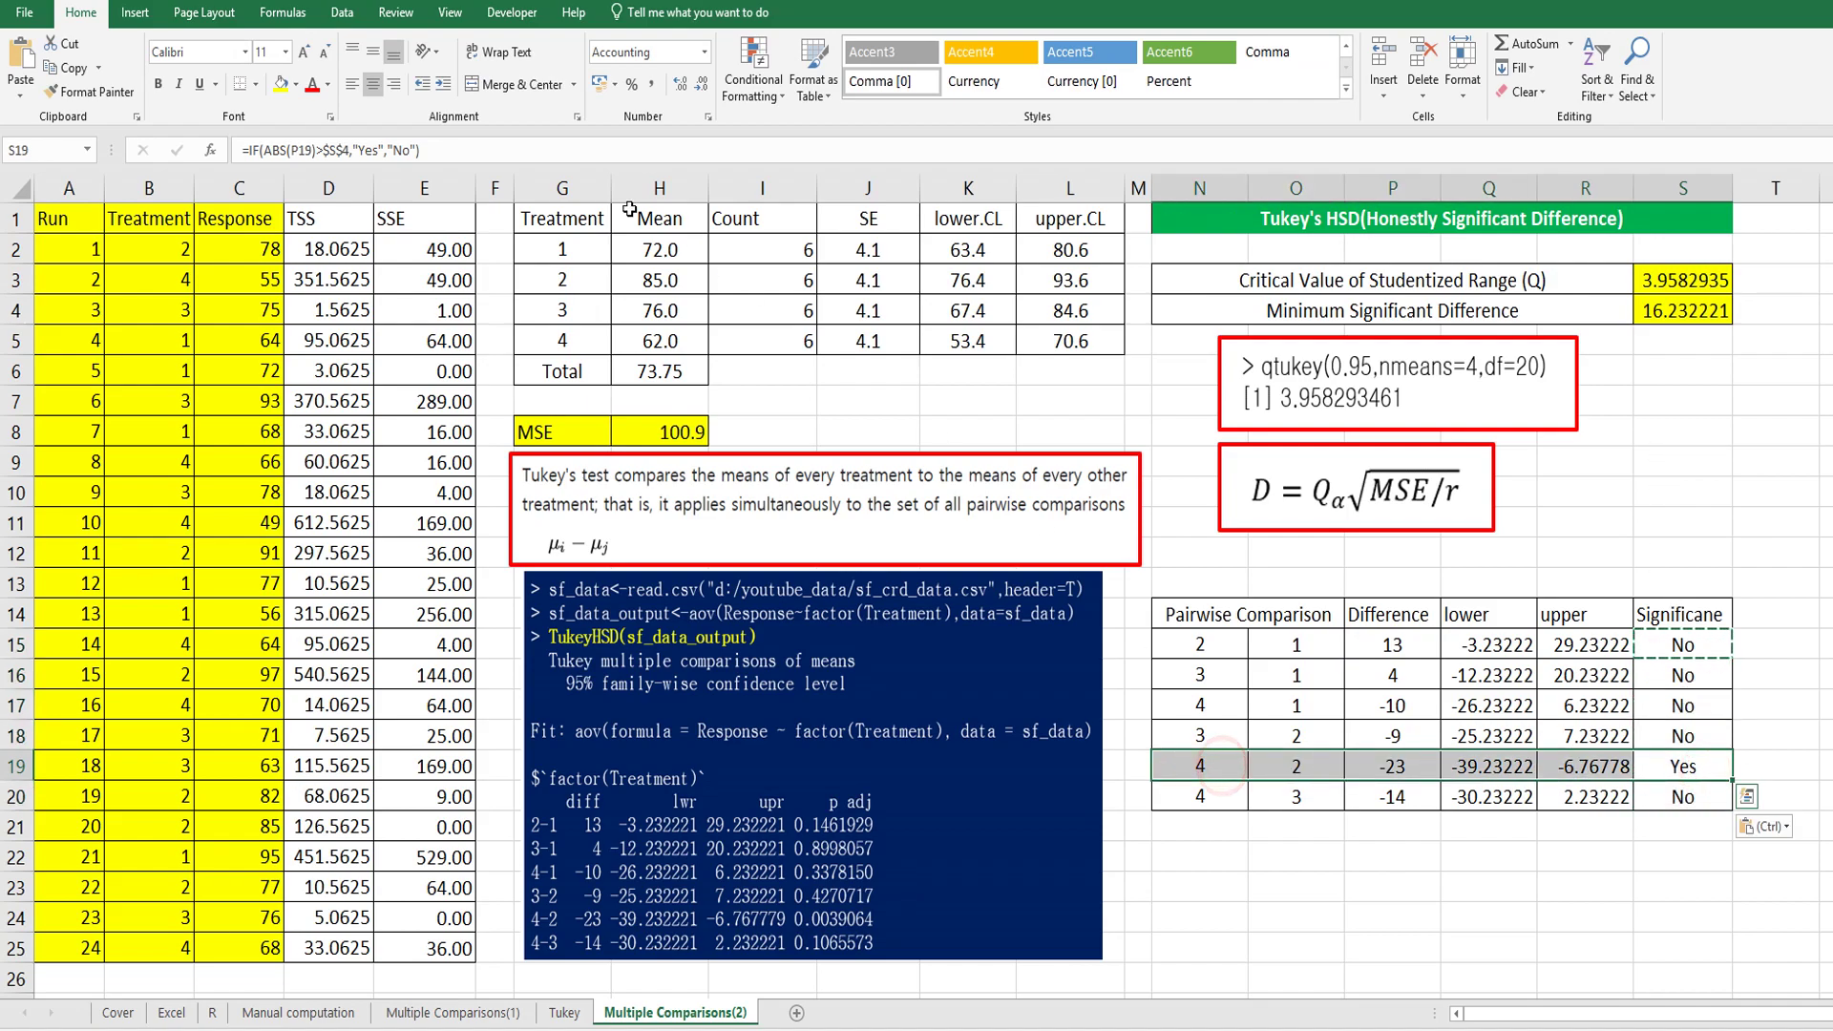
left_click(281, 83)
left_click(1241, 867)
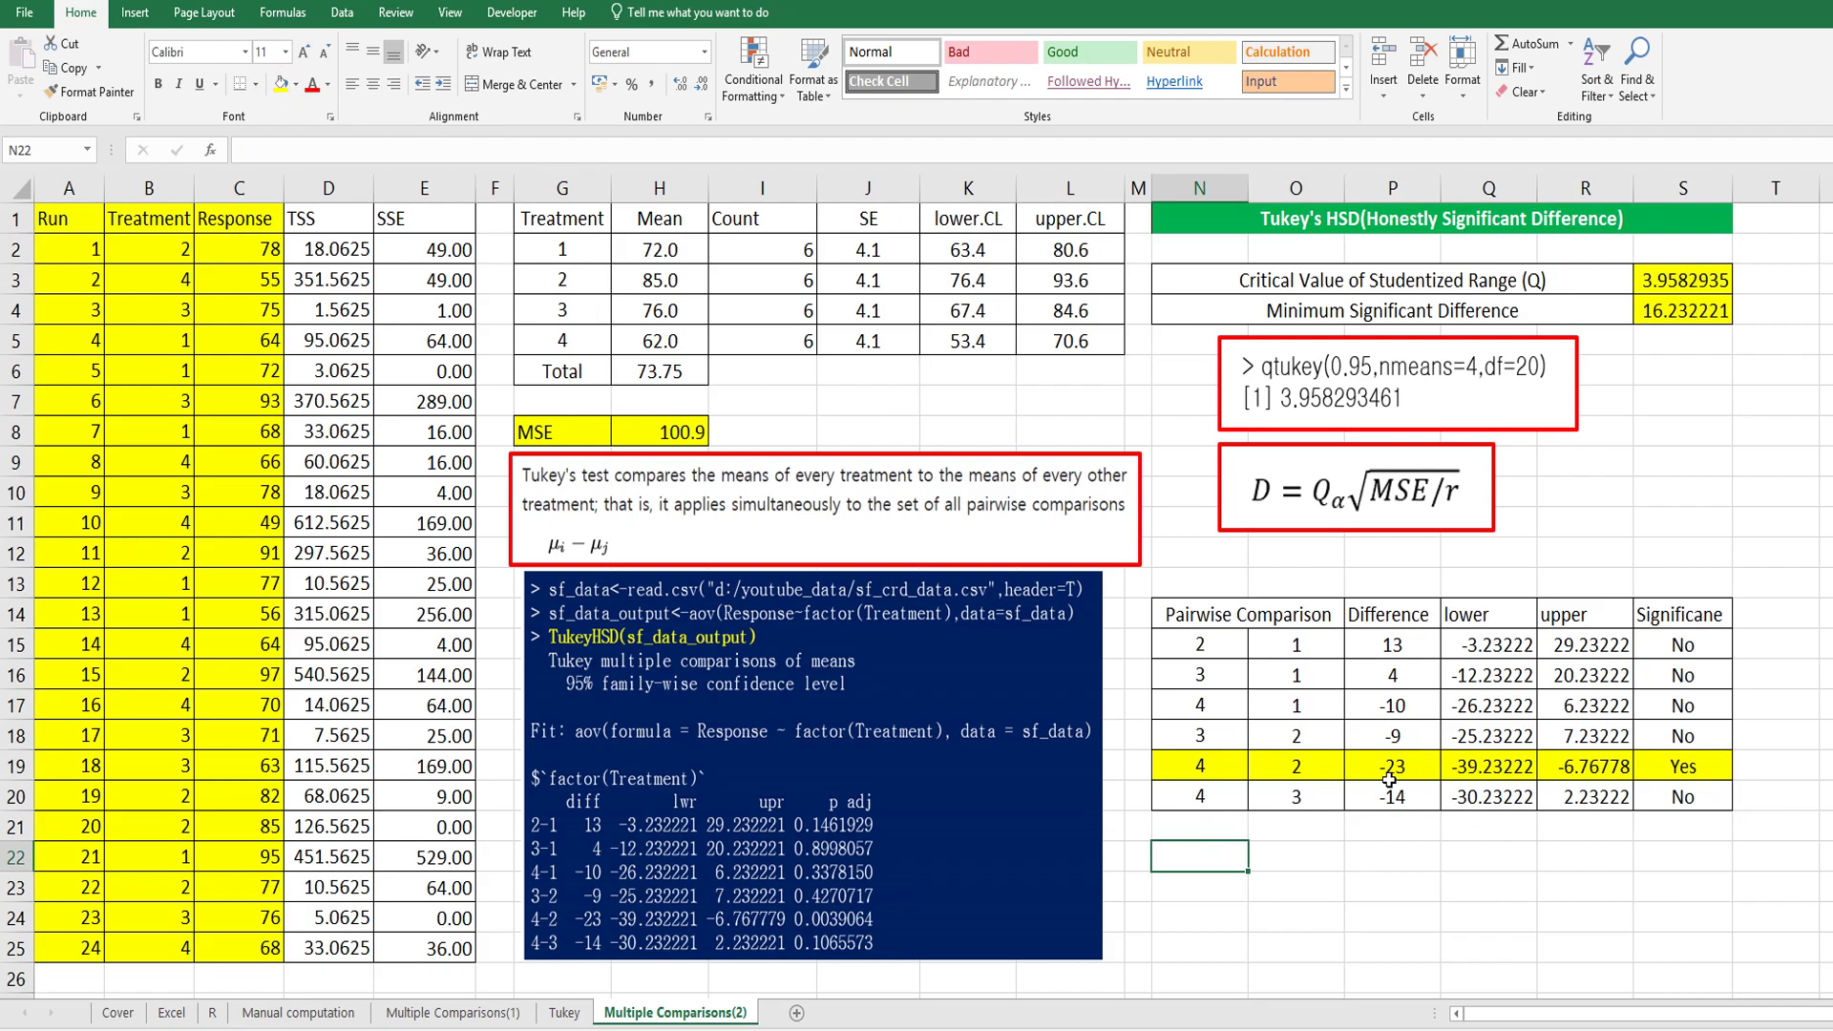
left_click(543, 580)
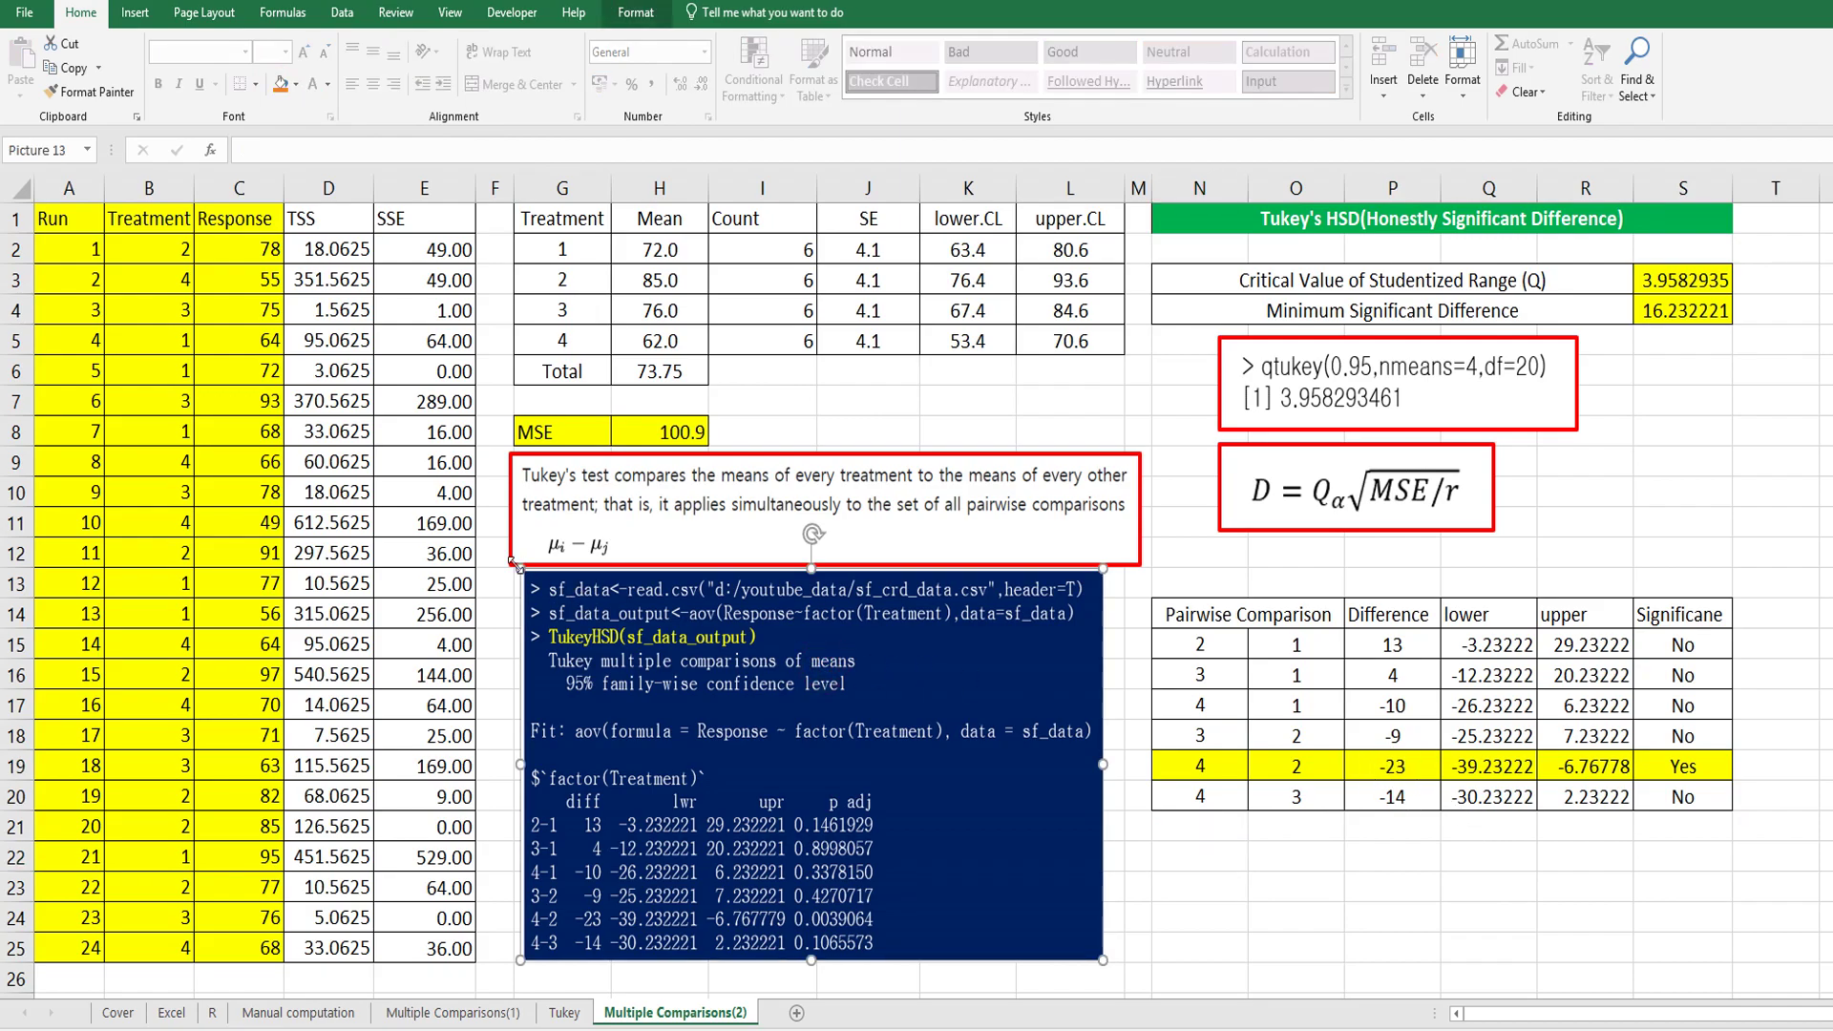
left_click_drag(524, 570, 183, 338)
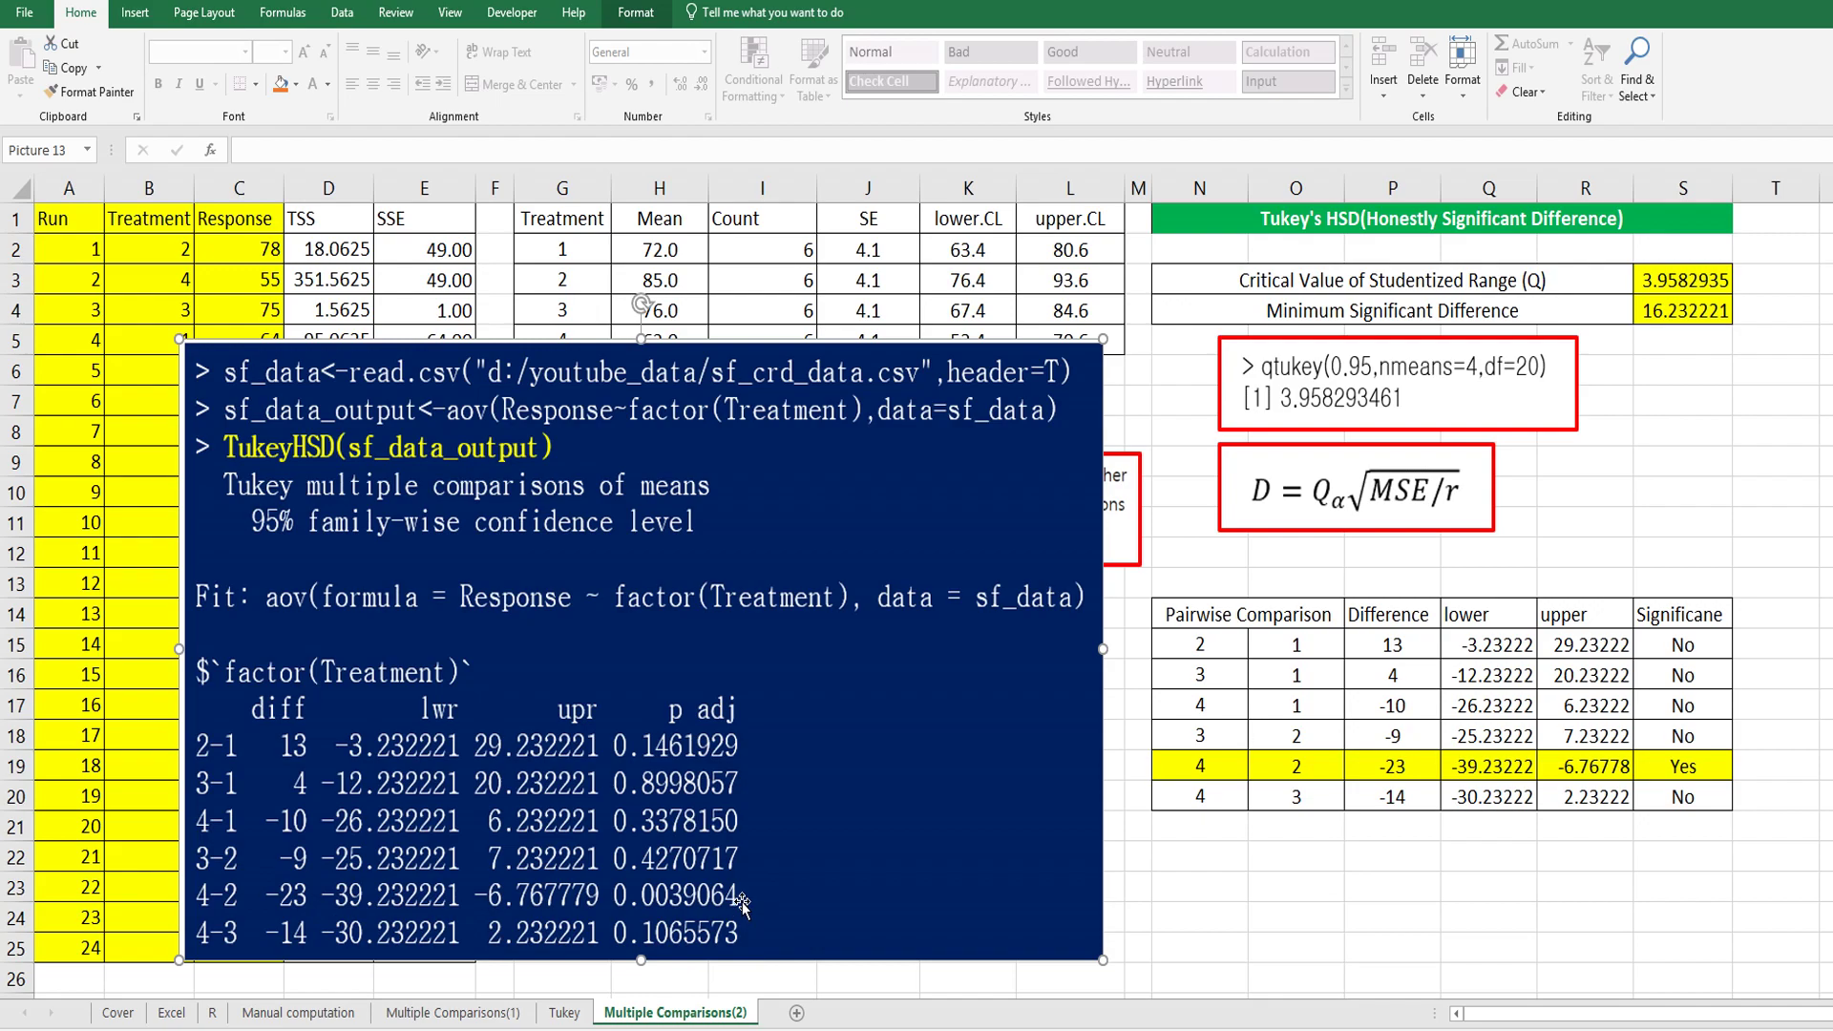
key("ctrl+z")
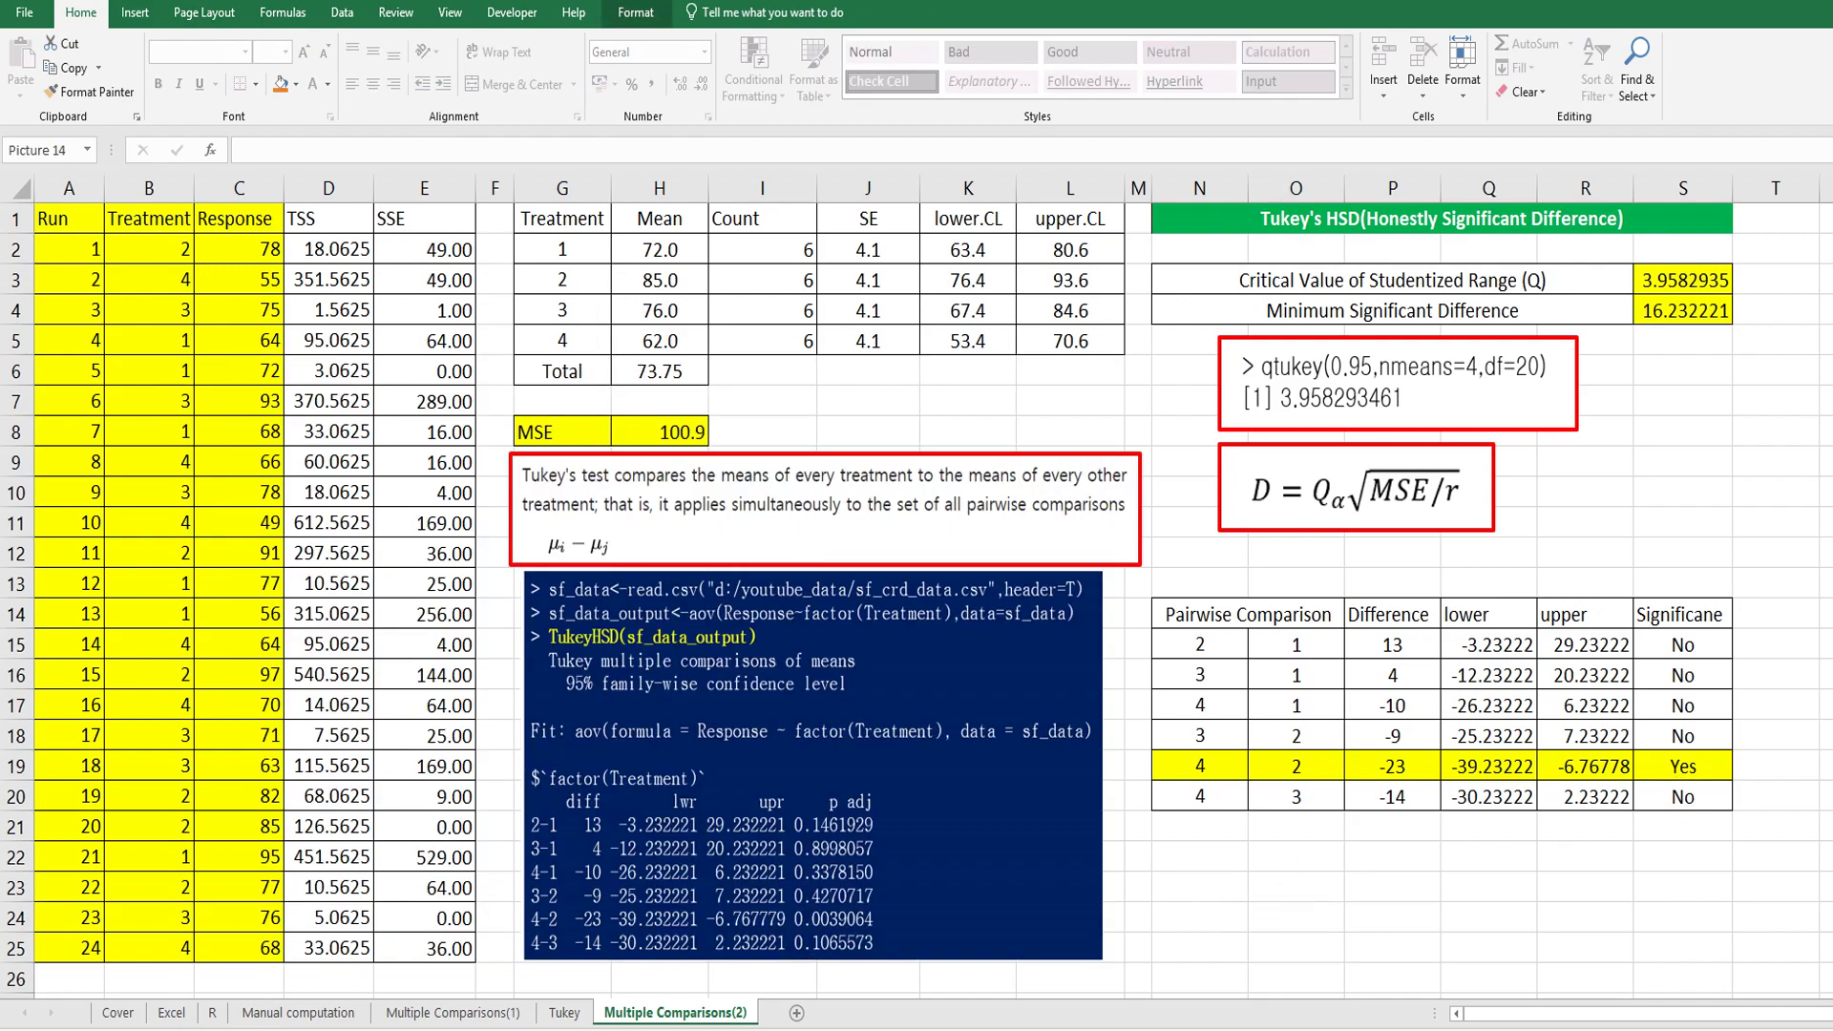
Step: Paste the R confidence-interval plot, move it over columns B–L, and enlarge it
key("ctrl+v")
left_click_drag(899, 301, 217, 301)
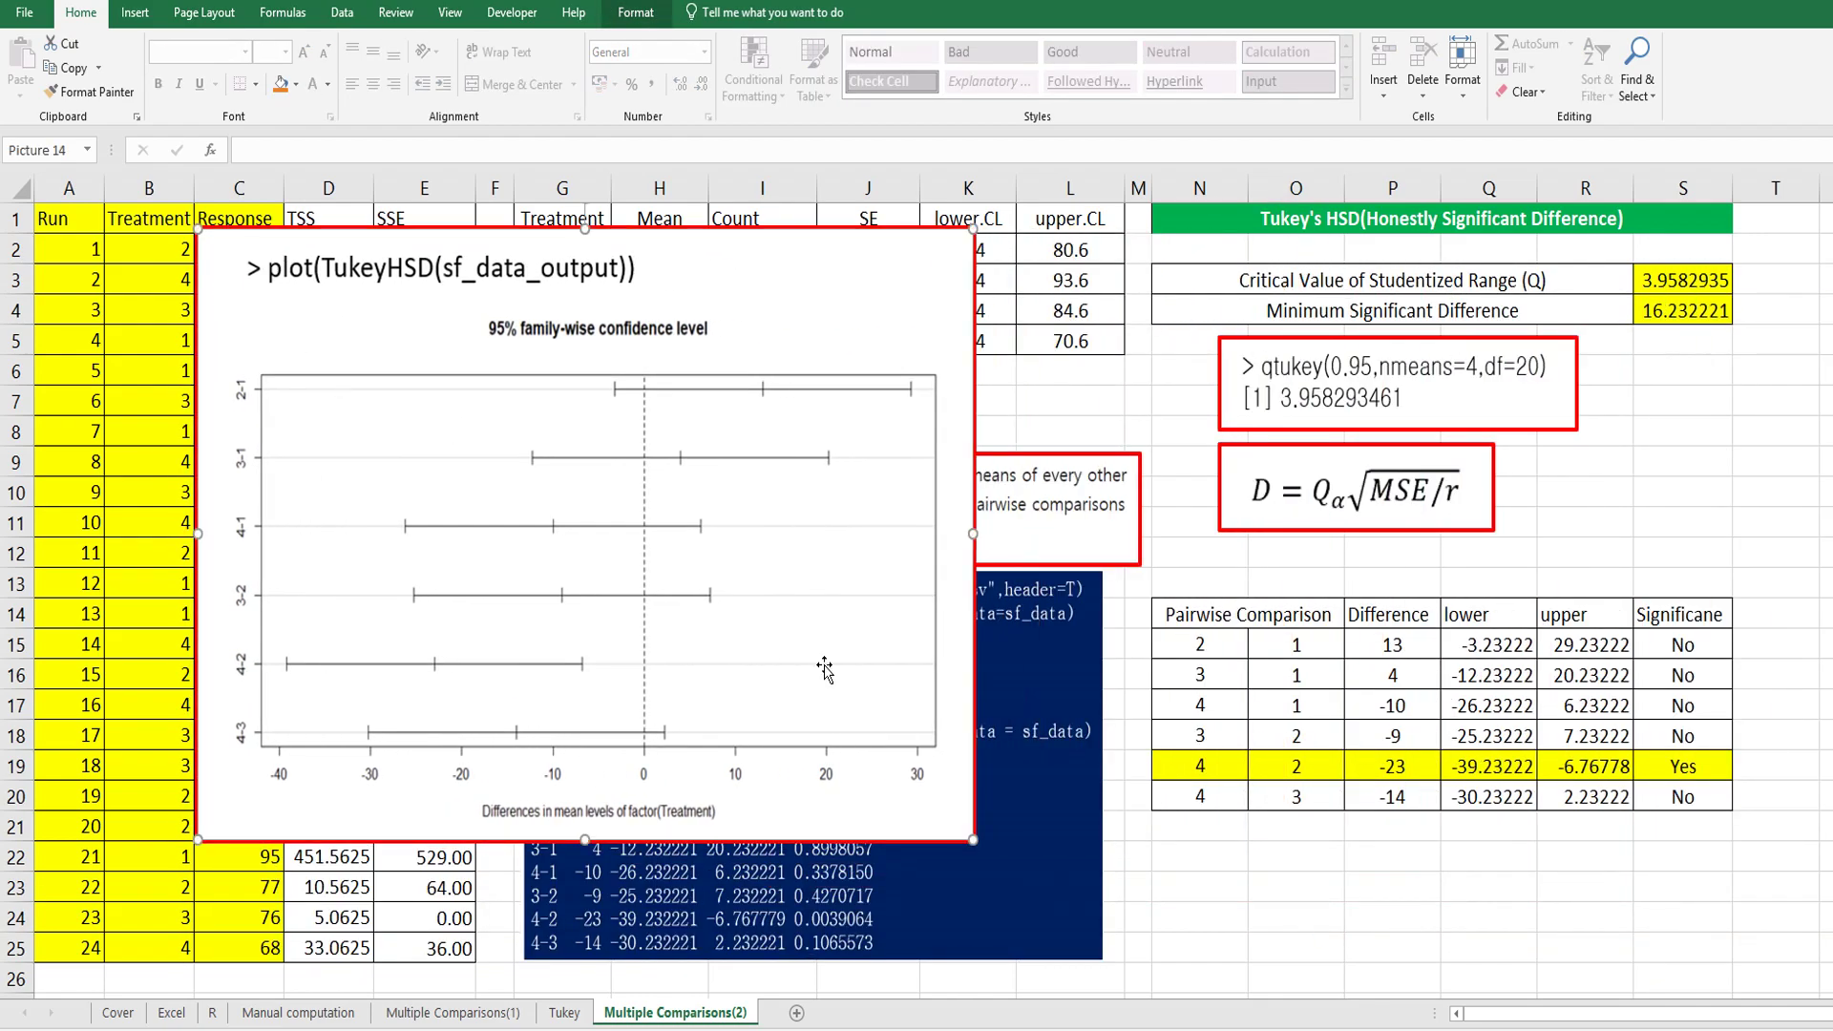
left_click_drag(973, 840, 1092, 930)
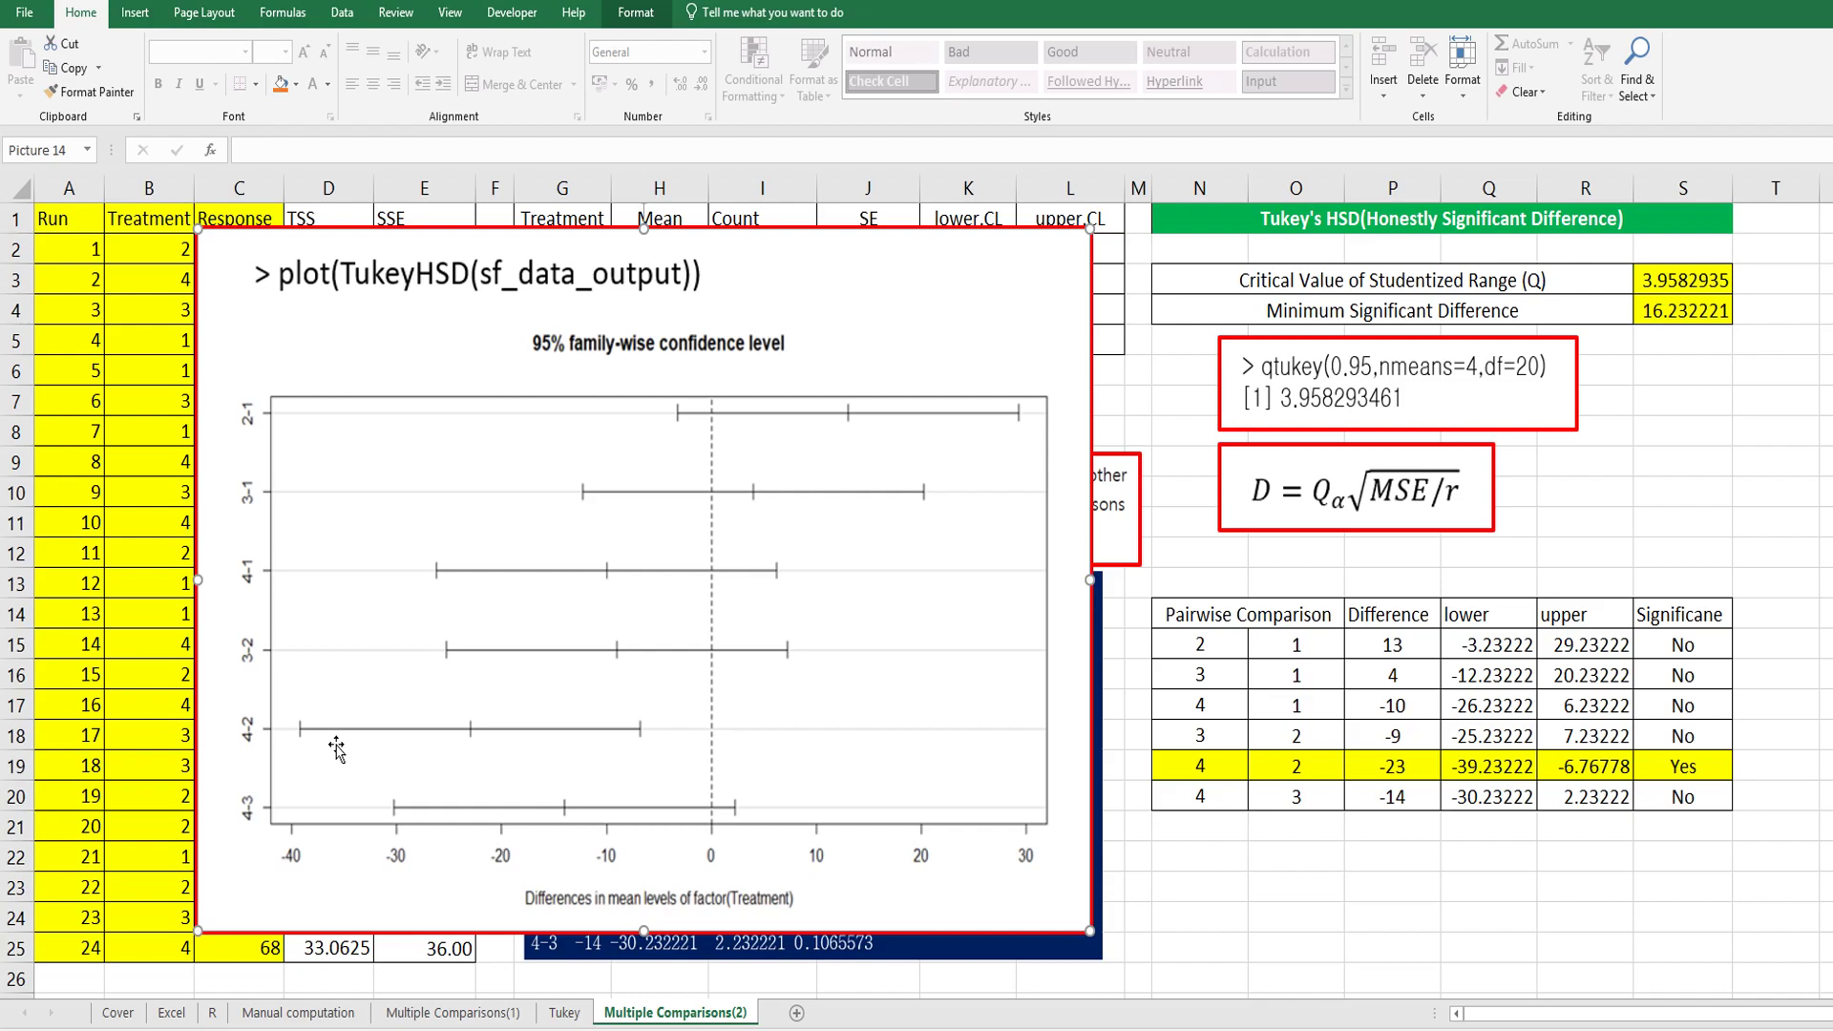
left_click(1231, 855)
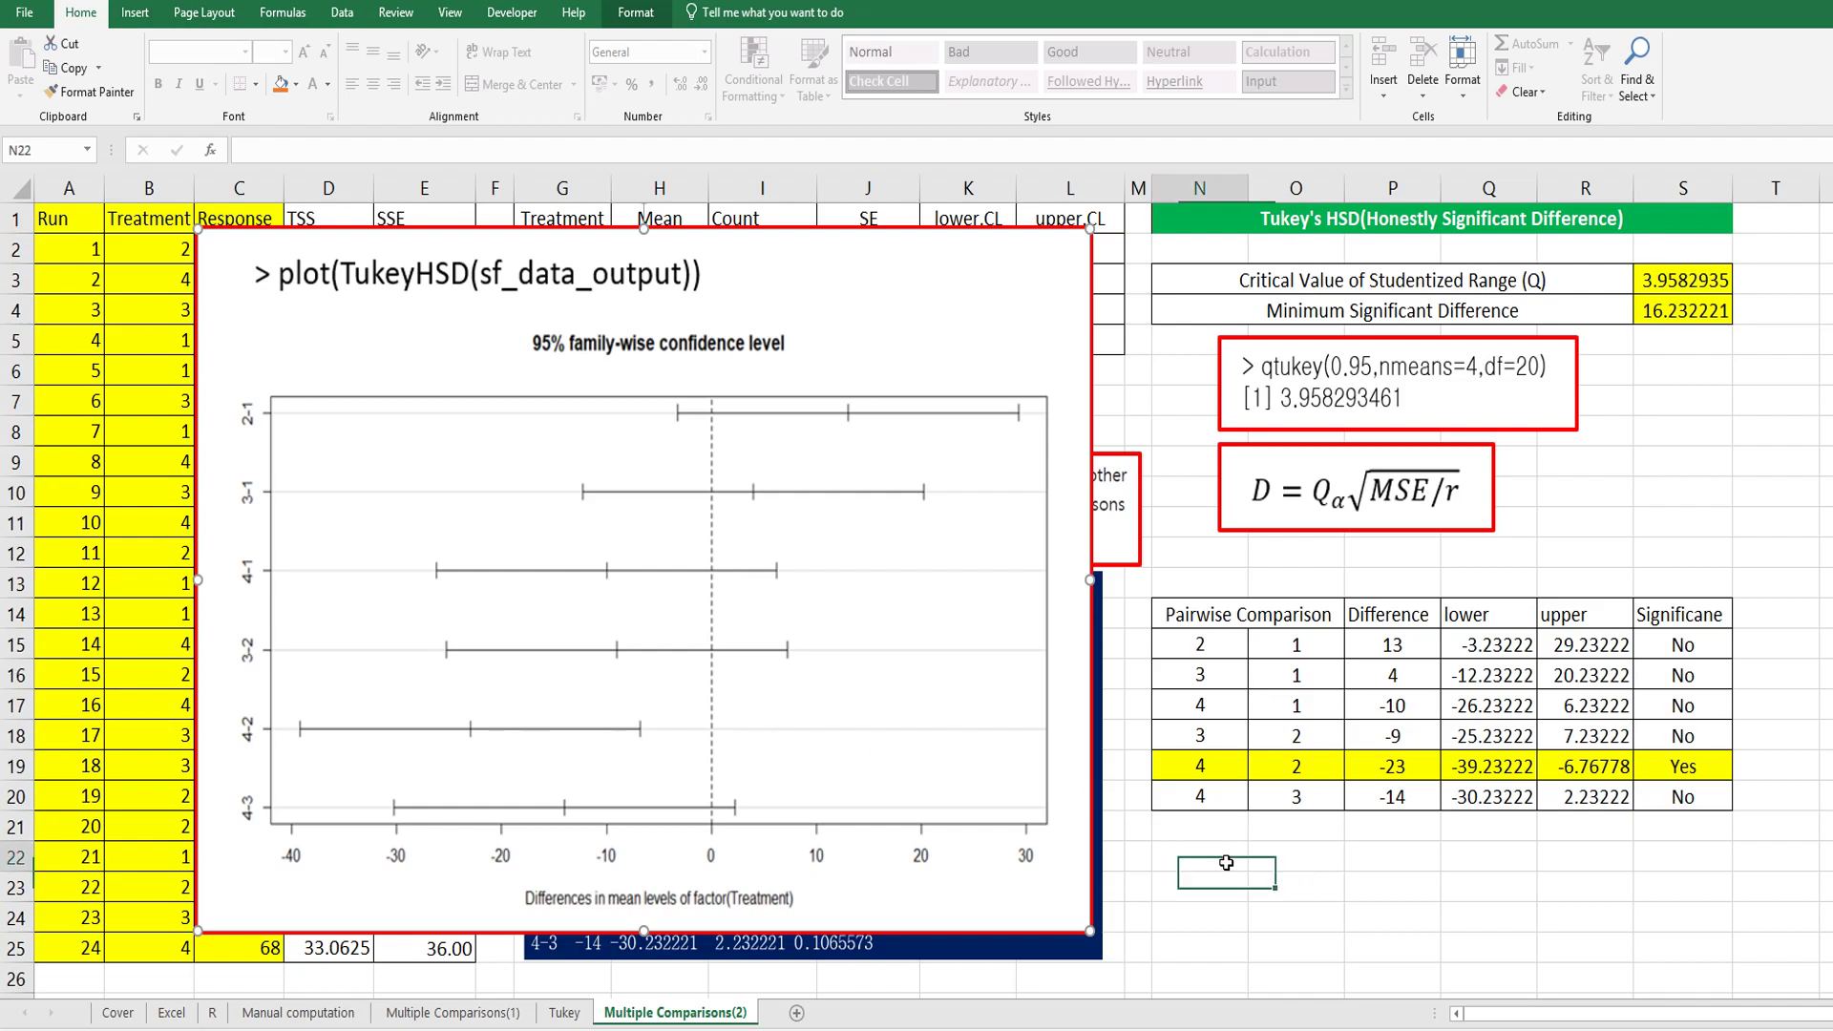